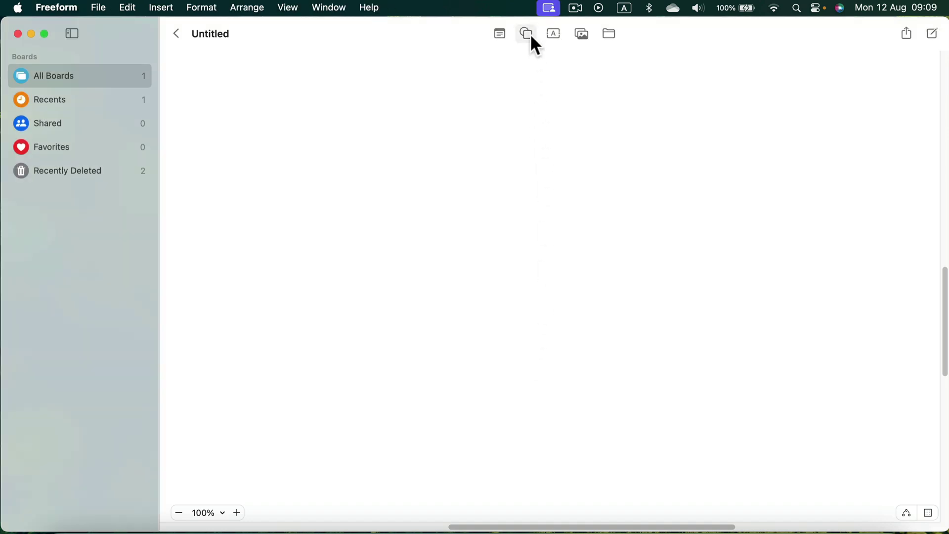
# Insert a Basic circle, move it near the top centre, and stretch it into a wide flat oval.
pyautogui.click(528, 35)
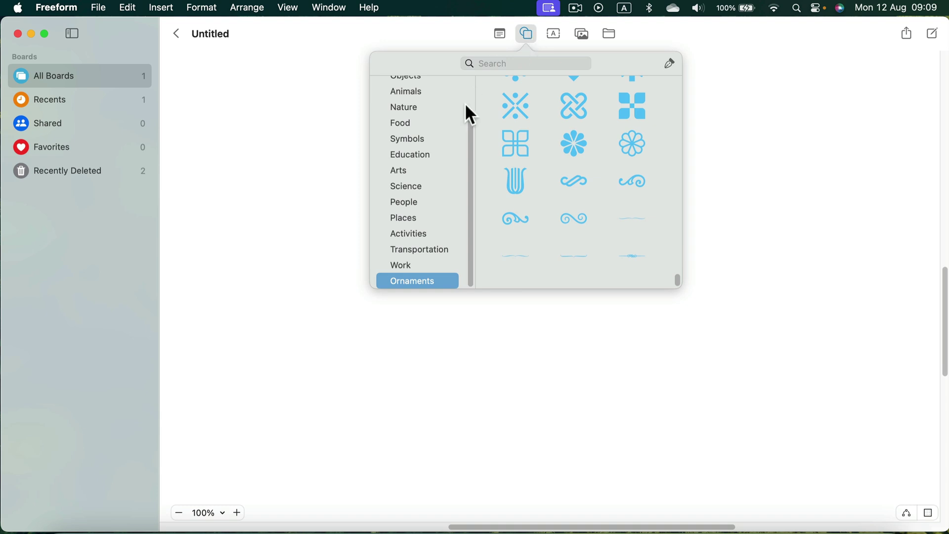
pyautogui.moveTo(470, 132); pyautogui.dragTo(482, 78)
pyautogui.click(412, 91)
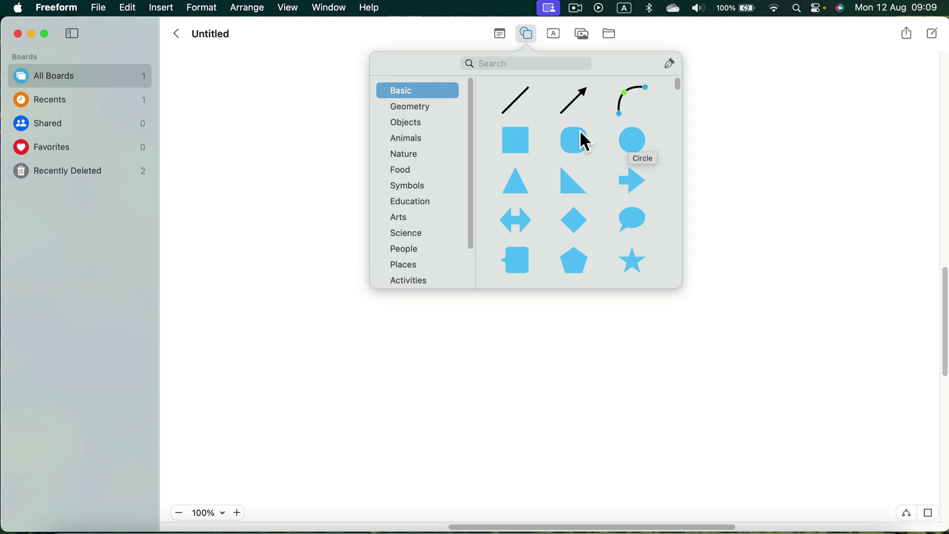
pyautogui.click(634, 142)
pyautogui.moveTo(553, 294); pyautogui.dragTo(530, 153)
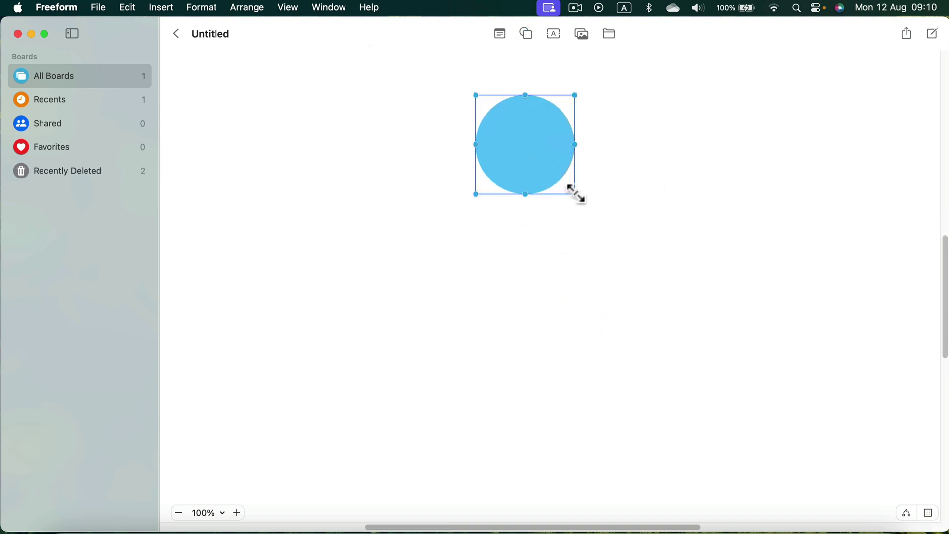
pyautogui.moveTo(575, 194); pyautogui.dragTo(577, 124)
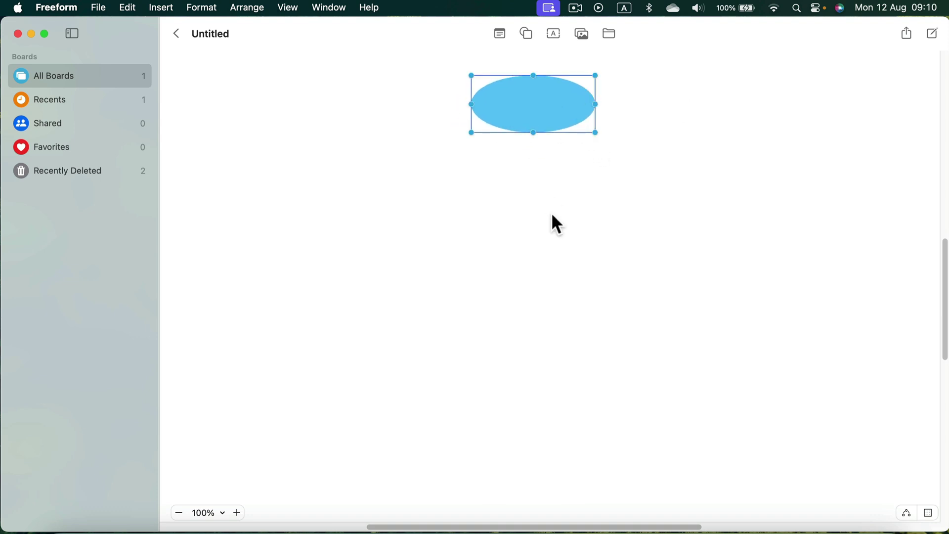
# Insert a square below the ellipse, widen it into a rectangle, and centre it under the ellipse.
pyautogui.click(527, 34)
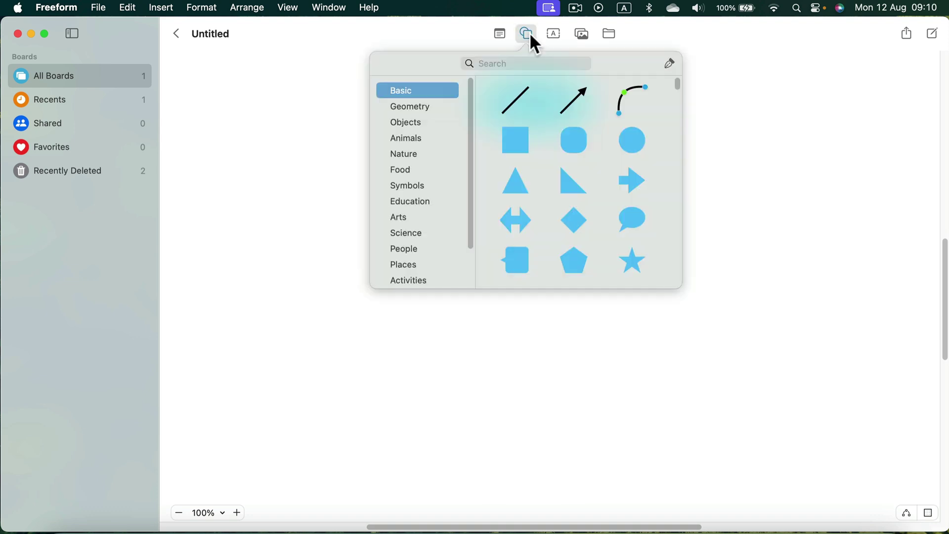
pyautogui.click(519, 143)
pyautogui.moveTo(567, 264); pyautogui.dragTo(500, 207)
pyautogui.moveTo(539, 266); pyautogui.dragTo(603, 203)
pyautogui.click(642, 79)
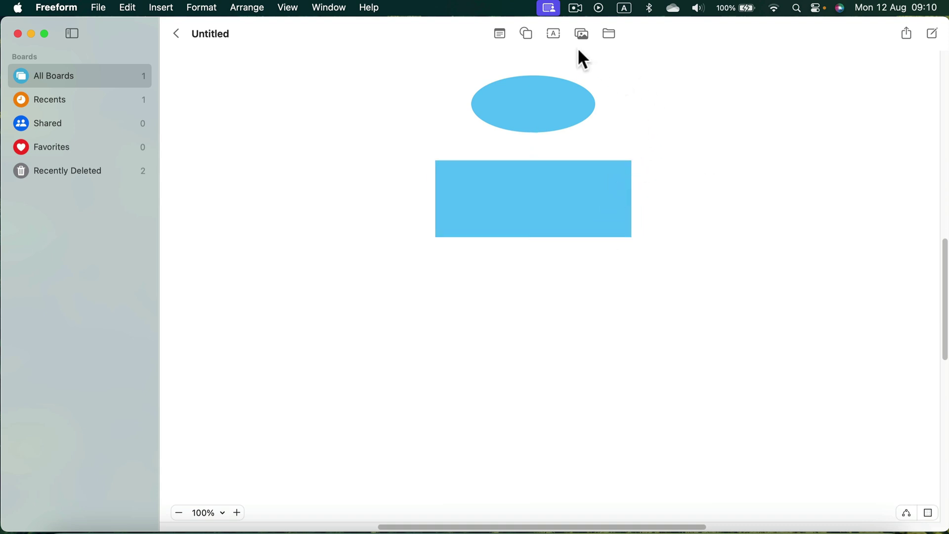
# Insert a diamond and align it beneath the rectangle.
pyautogui.click(526, 35)
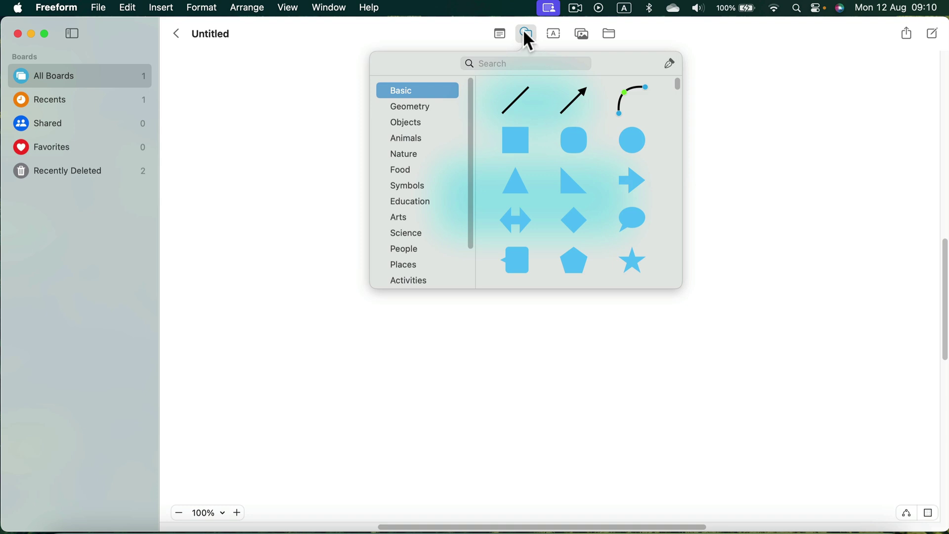
pyautogui.click(573, 220)
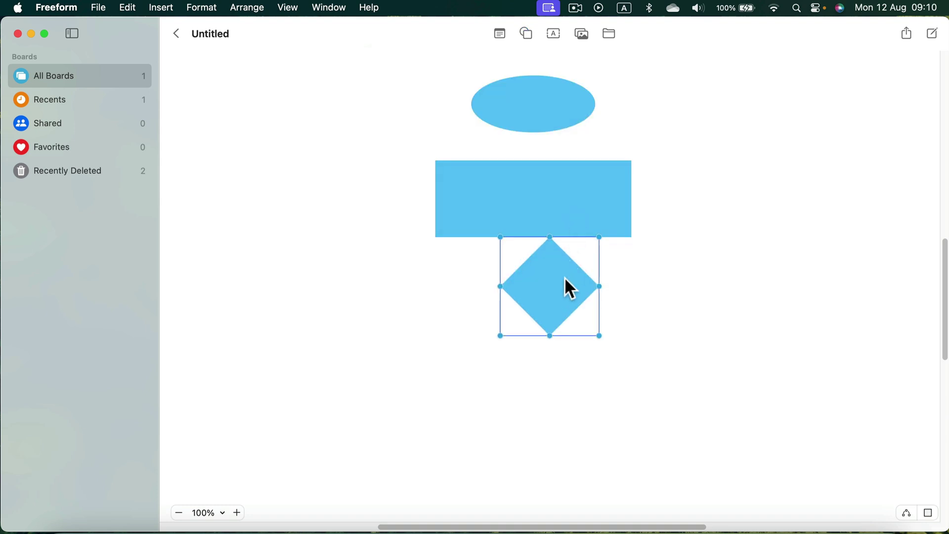
pyautogui.moveTo(565, 280); pyautogui.dragTo(544, 304)
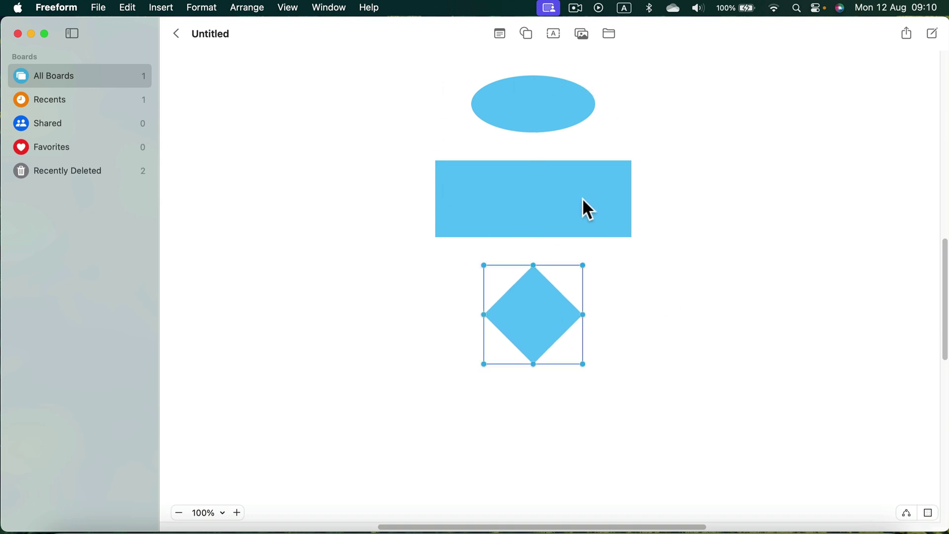
pyautogui.click(542, 102)
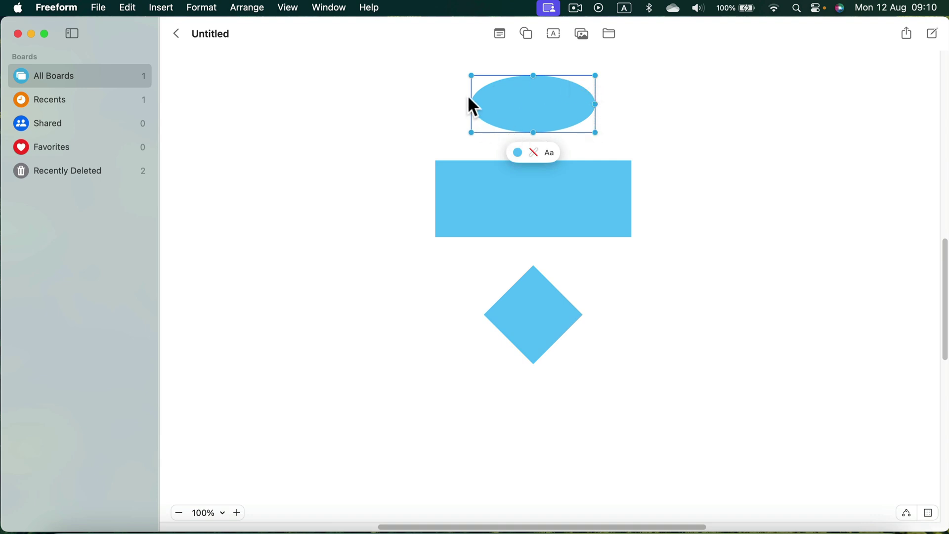
# Fill the oval yellow and give it a solid 5 pt dark olive outline.
pyautogui.click(516, 152)
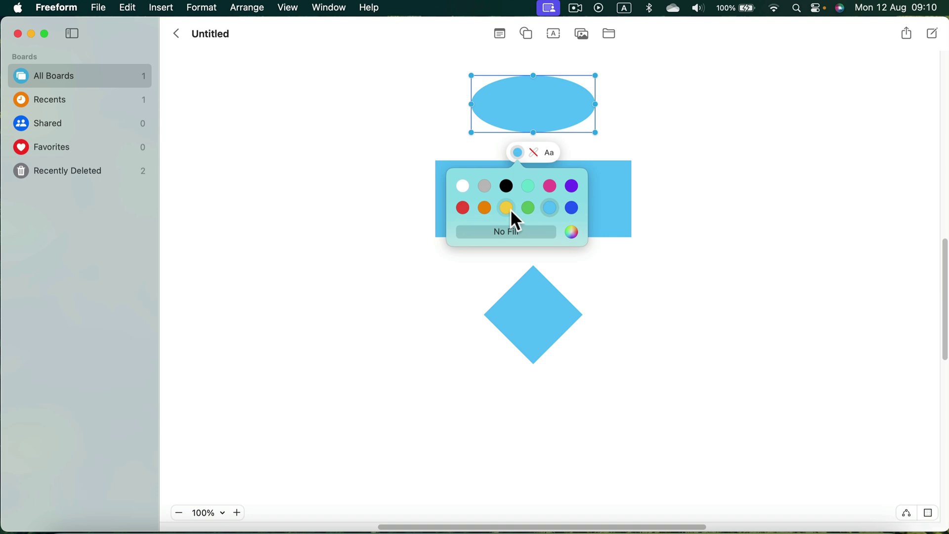
pyautogui.click(509, 208)
pyautogui.click(536, 152)
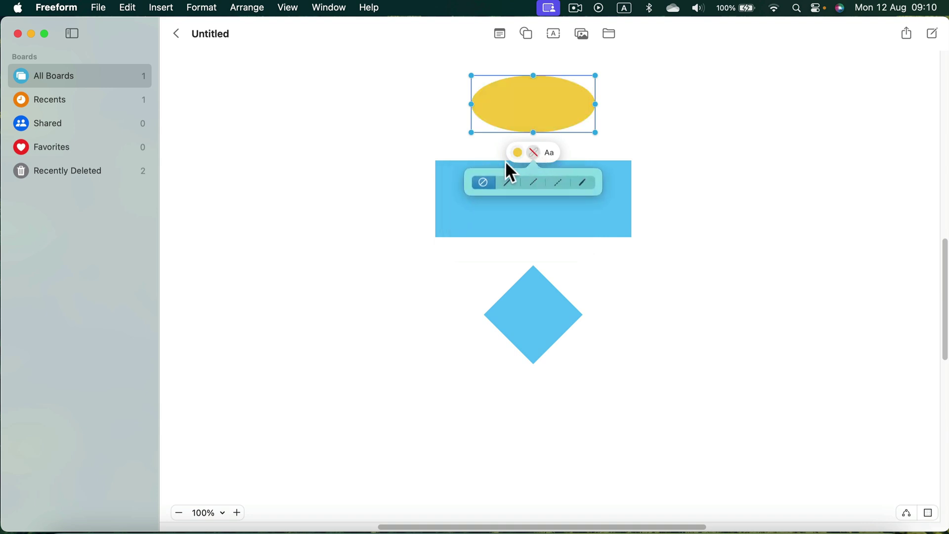
pyautogui.click(507, 182)
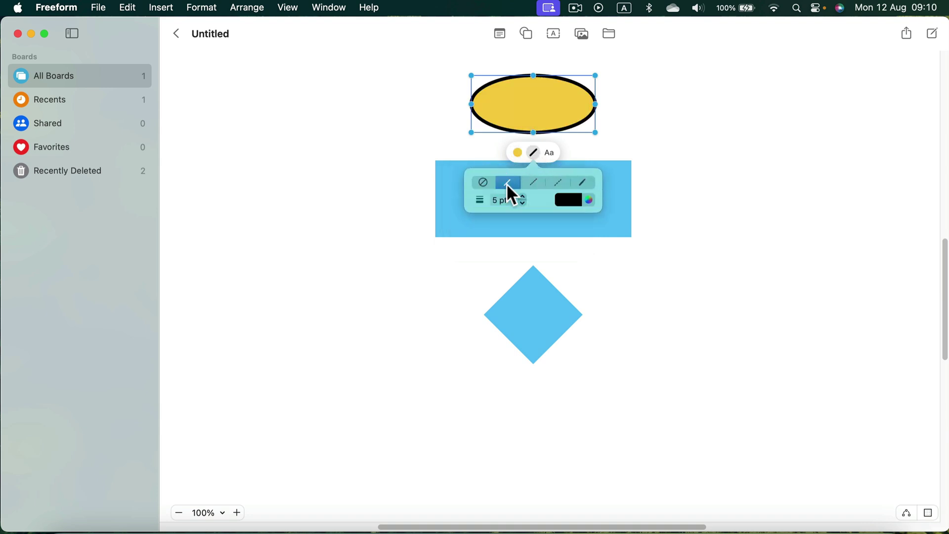
pyautogui.click(573, 203)
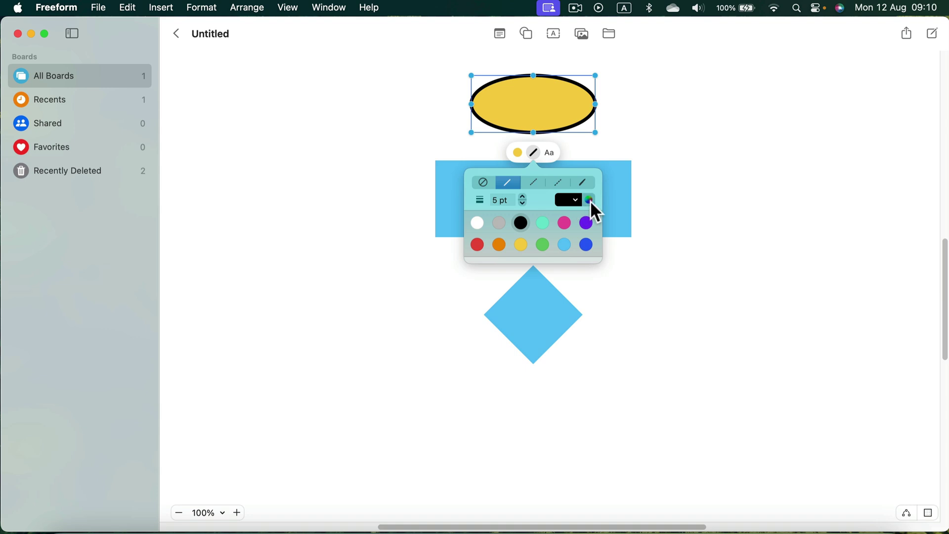
pyautogui.click(590, 200)
pyautogui.moveTo(131, 305); pyautogui.dragTo(353, 144)
pyautogui.click(254, 357)
pyautogui.click(549, 94)
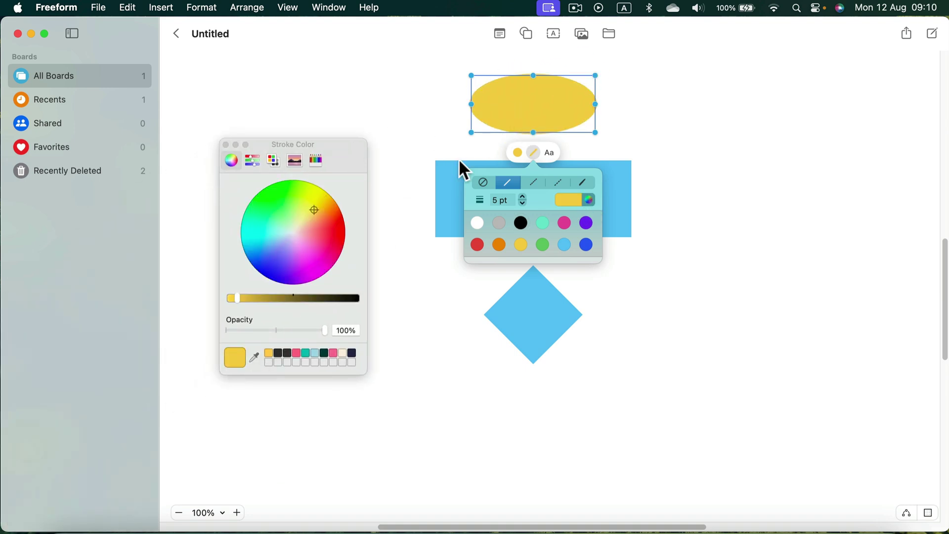
pyautogui.moveTo(249, 298); pyautogui.dragTo(281, 308)
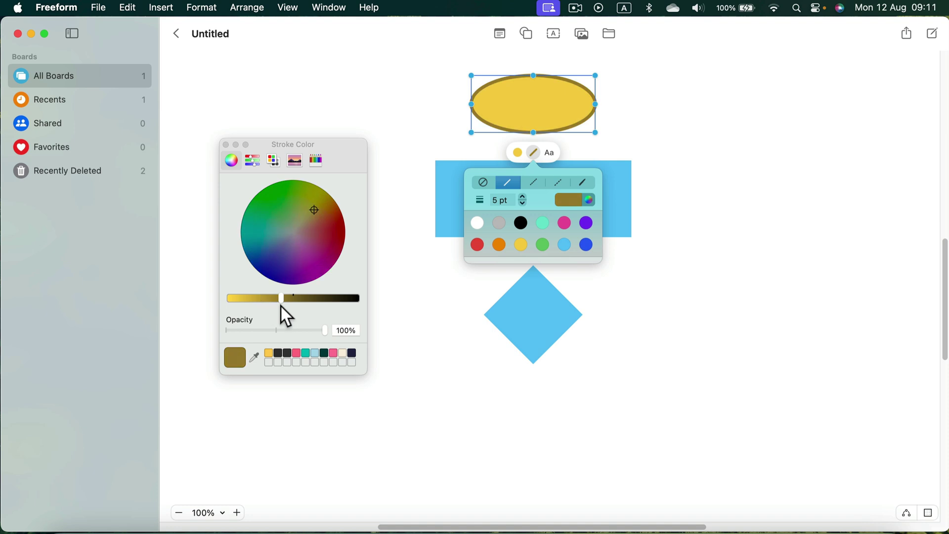
pyautogui.click(225, 145)
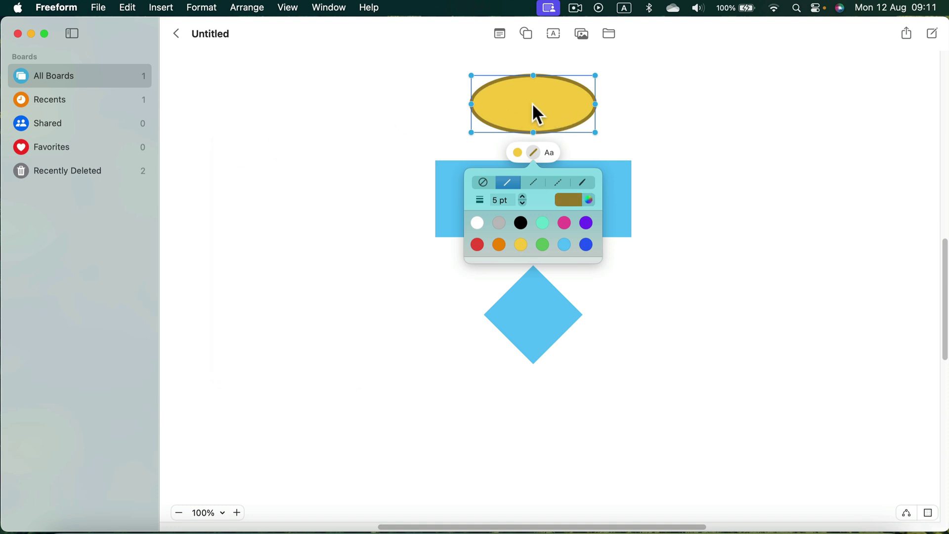
pyautogui.click(537, 115)
# Label the oval 'Start'.
pyautogui.doubleClick(537, 115)
pyautogui.write('S')
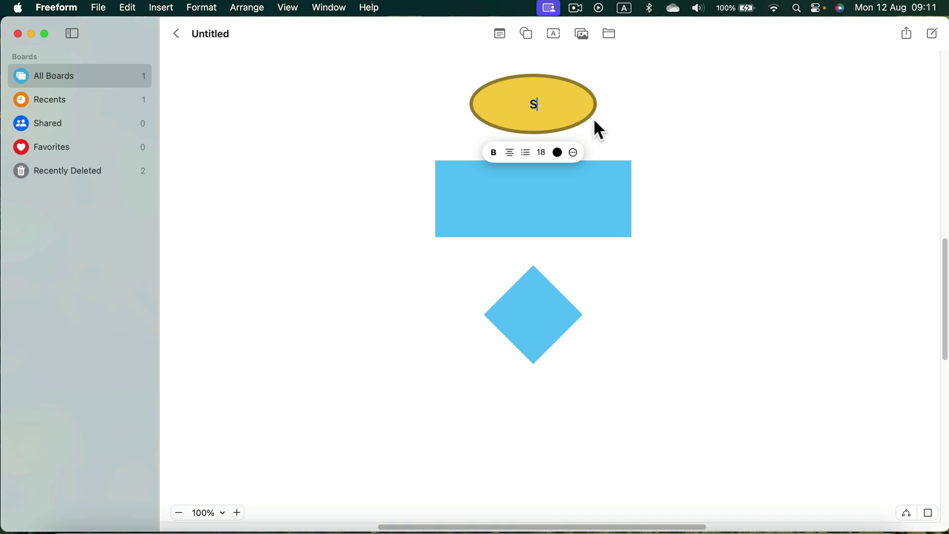
pyautogui.write('tart')
pyautogui.click(666, 271)
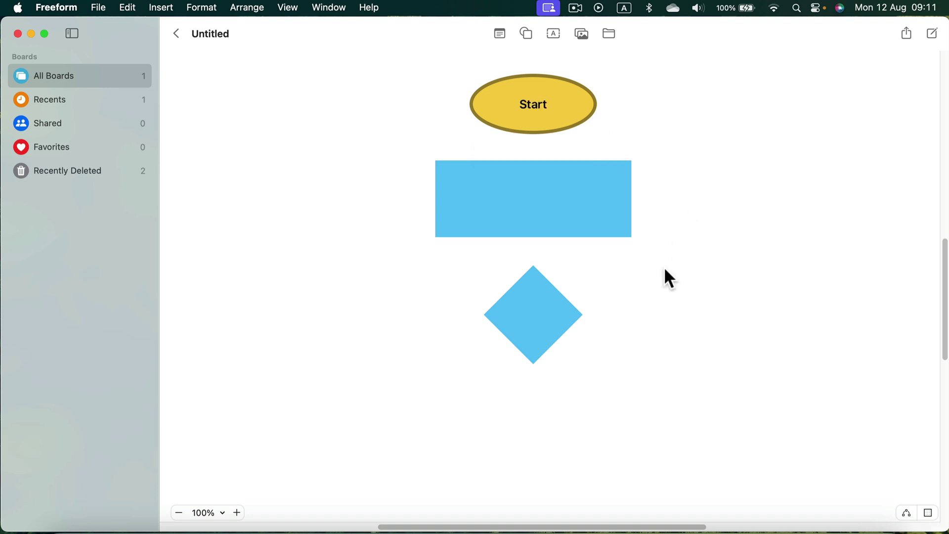
# Shift the rectangle down slightly and move the diamond to its left.
pyautogui.click(600, 199)
pyautogui.moveTo(553, 313); pyautogui.dragTo(463, 334)
pyautogui.moveTo(542, 193); pyautogui.dragTo(541, 203)
pyautogui.moveTo(456, 310); pyautogui.dragTo(339, 247)
# Fill the rectangle green with a dark green outline.
pyautogui.click(540, 192)
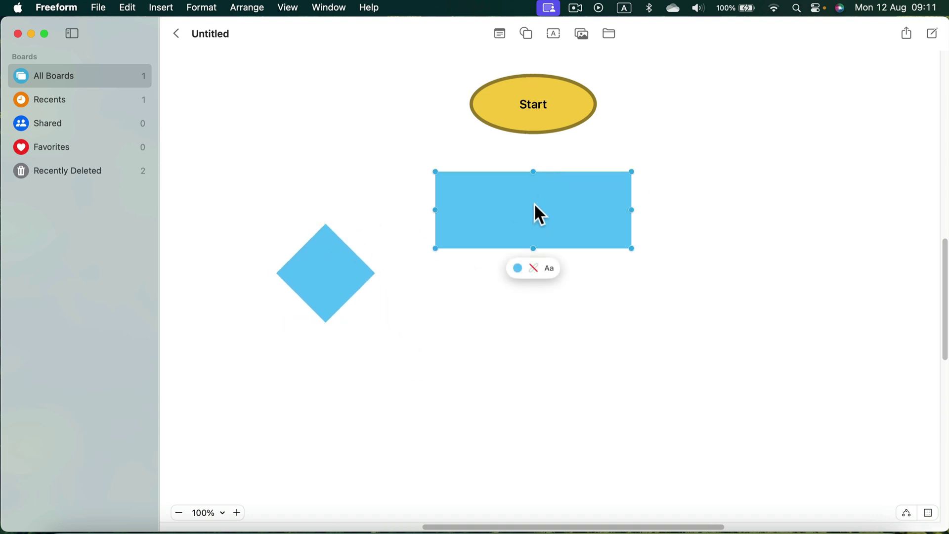
pyautogui.click(518, 269)
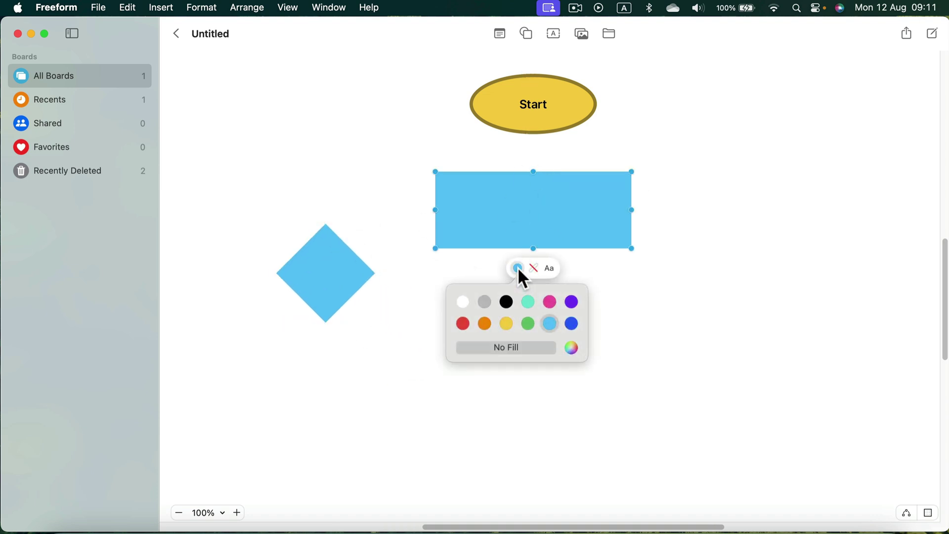
pyautogui.click(528, 323)
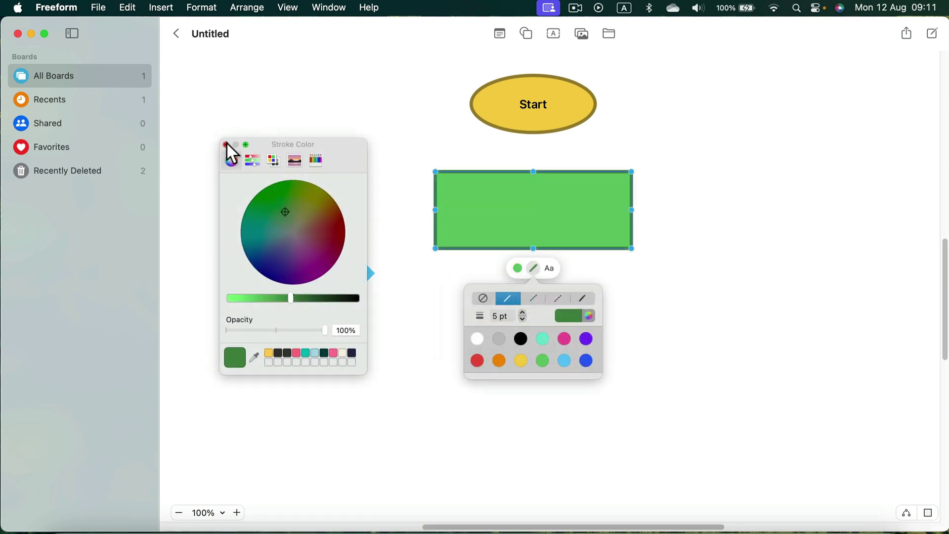
pyautogui.click(227, 145)
pyautogui.click(434, 257)
# Position the green box under Start and move the diamond below the lower green box.
pyautogui.click(512, 202)
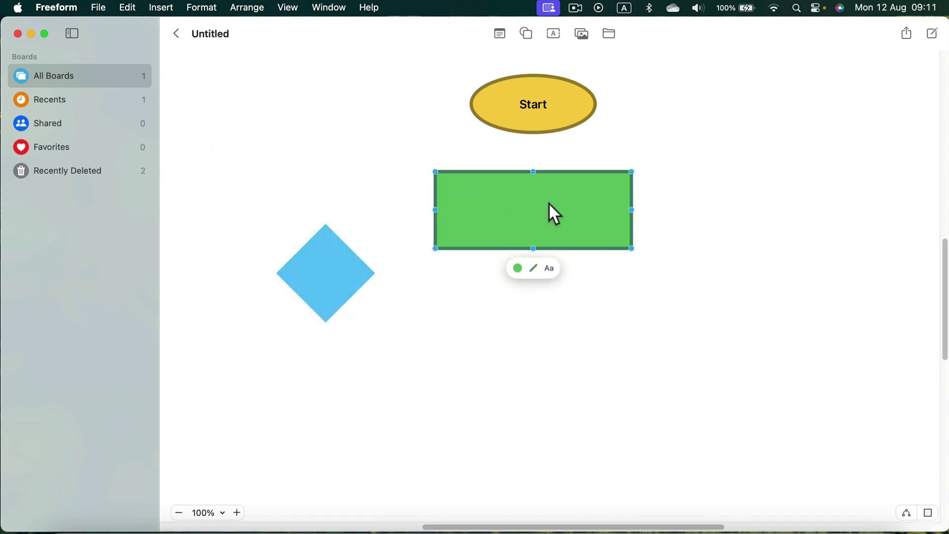
pyautogui.moveTo(550, 204); pyautogui.dragTo(538, 283)
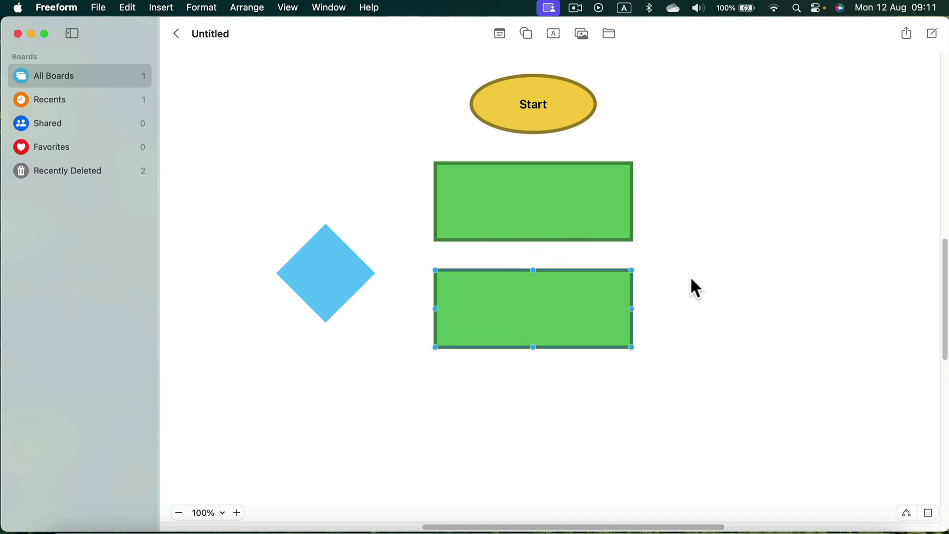
pyautogui.moveTo(331, 269); pyautogui.dragTo(509, 405)
# Enlarge the diamond, make it purple, and set it just below the process boxes.
pyautogui.scroll(-5, 557, 438)
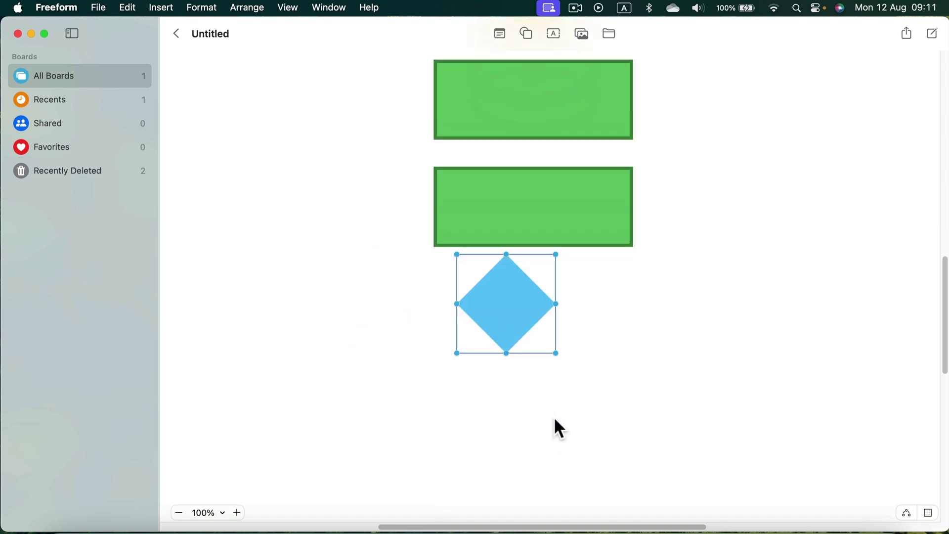
pyautogui.moveTo(557, 312)
pyautogui.mouseDown()
pyautogui.moveTo(604, 354)
pyautogui.moveTo(568, 319)
pyautogui.moveTo(564, 332)
pyautogui.moveTo(551, 328)
pyautogui.mouseUp()
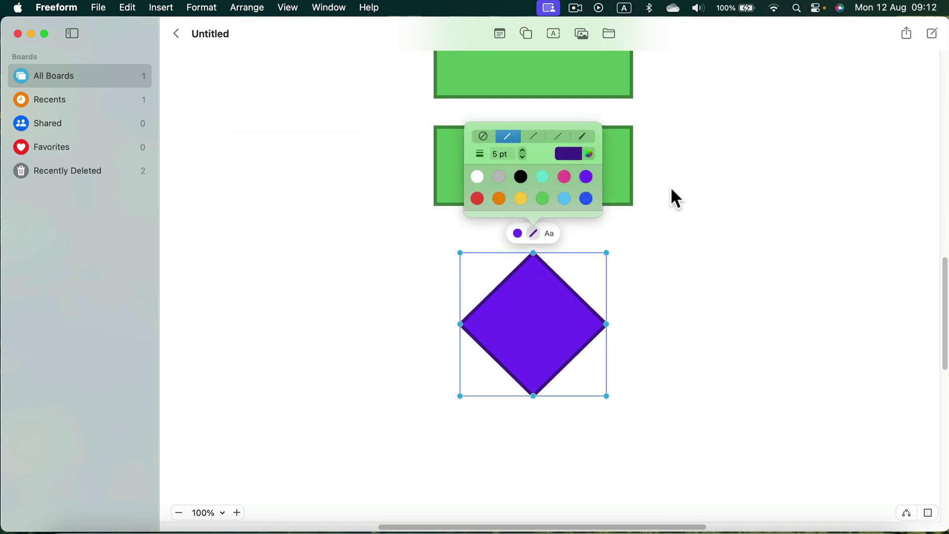
pyautogui.click(671, 197)
pyautogui.moveTo(533, 337)
pyautogui.mouseDown()
pyautogui.moveTo(523, 354)
pyautogui.moveTo(532, 332)
pyautogui.mouseUp()
# Duplicate the green box to create side boxes flanking the diamond.
pyautogui.click(554, 172)
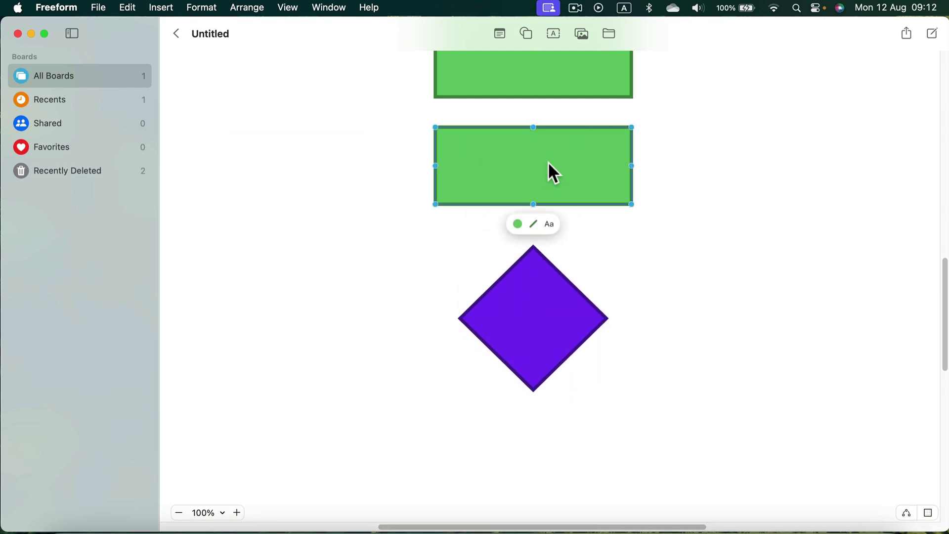
pyautogui.moveTo(550, 163); pyautogui.dragTo(356, 399)
pyautogui.click(660, 425)
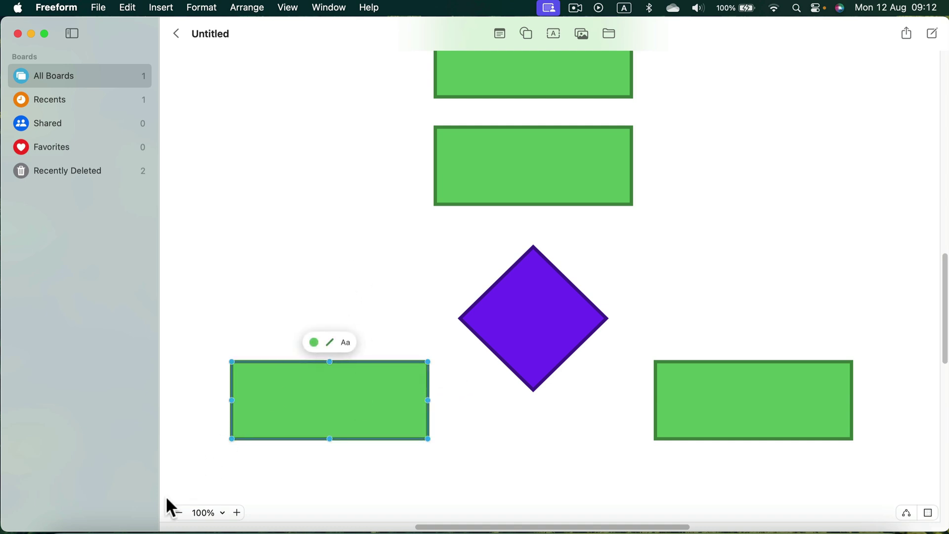
# Duplicate the Start oval and place the copy below the purple diamond.
pyautogui.click(179, 513)
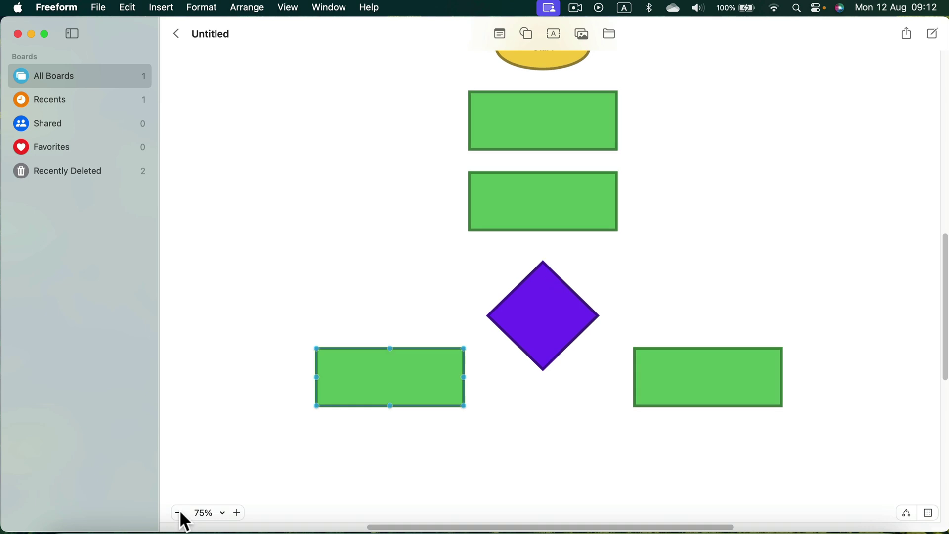
pyautogui.click(181, 516)
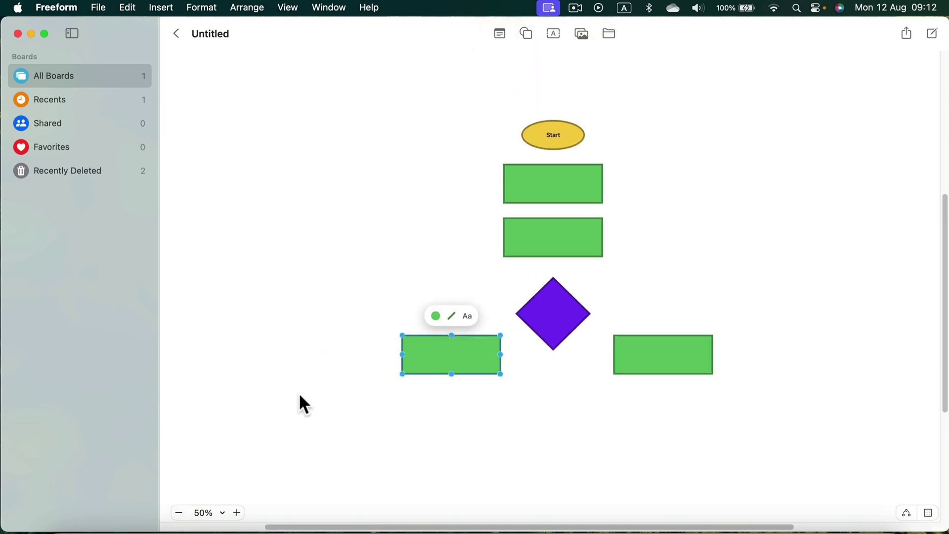
pyautogui.click(237, 513)
pyautogui.click(600, 73)
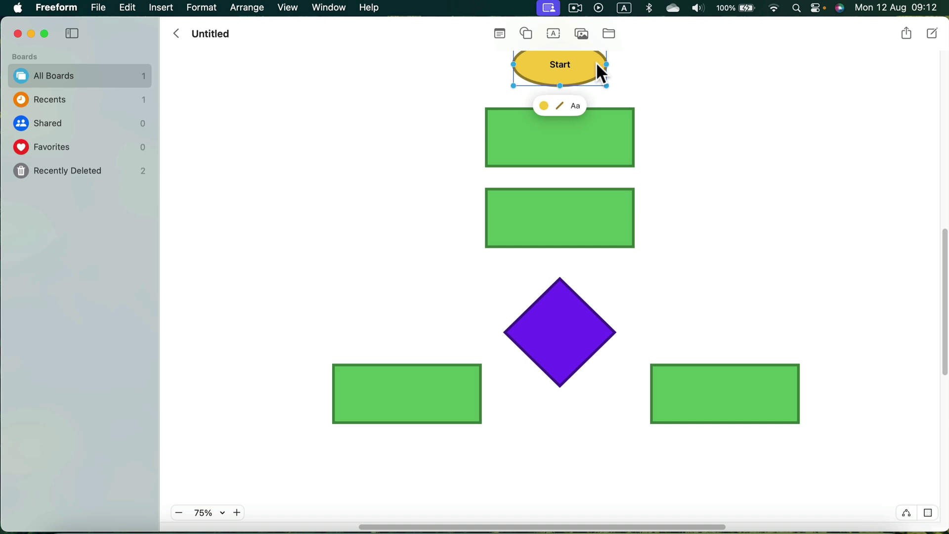
pyautogui.press('super+v')
pyautogui.moveTo(581, 293); pyautogui.dragTo(589, 480)
pyautogui.scroll(-2, 589, 474)
pyautogui.scroll(-2, 591, 415)
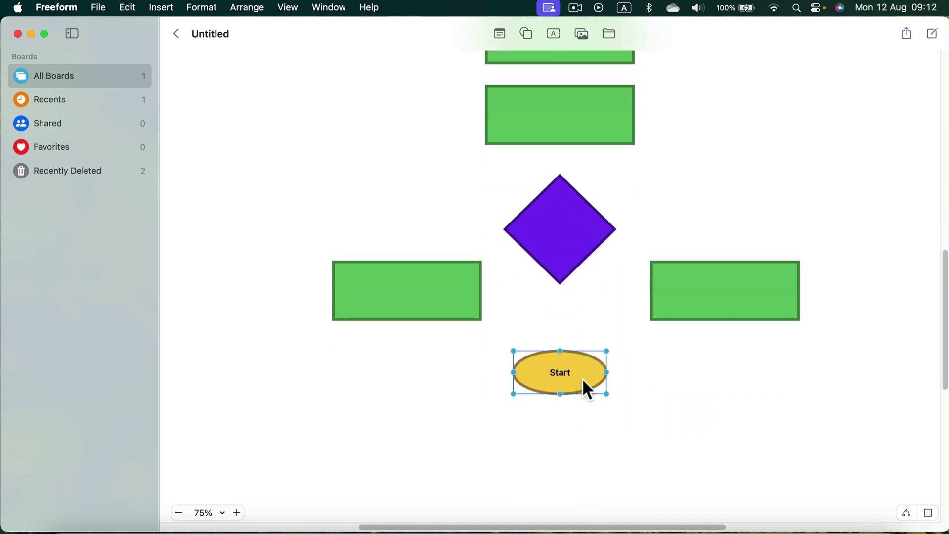
pyautogui.moveTo(586, 387); pyautogui.dragTo(586, 409)
# Change the copied oval's label to 'End'.
pyautogui.doubleClick(555, 394)
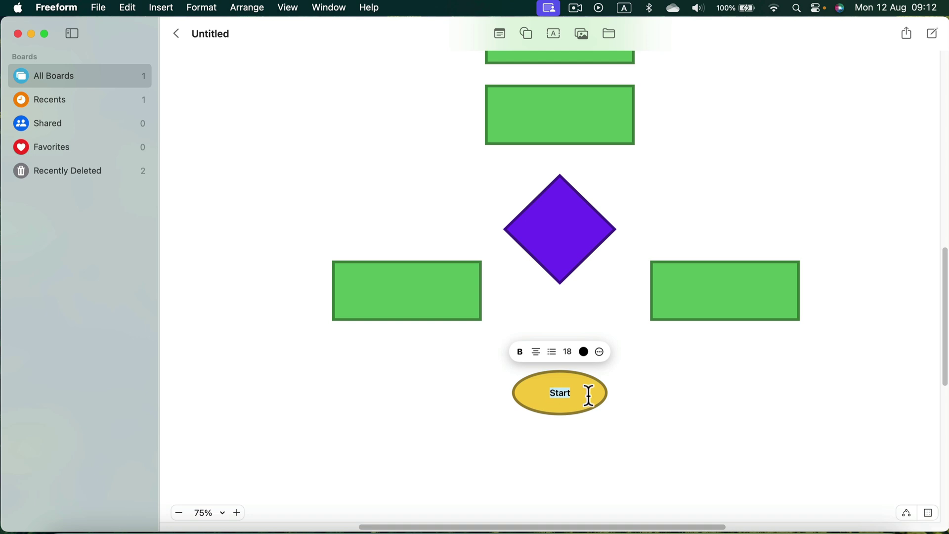
pyautogui.write('End')
pyautogui.click(650, 376)
pyautogui.scroll(4, 607, 282)
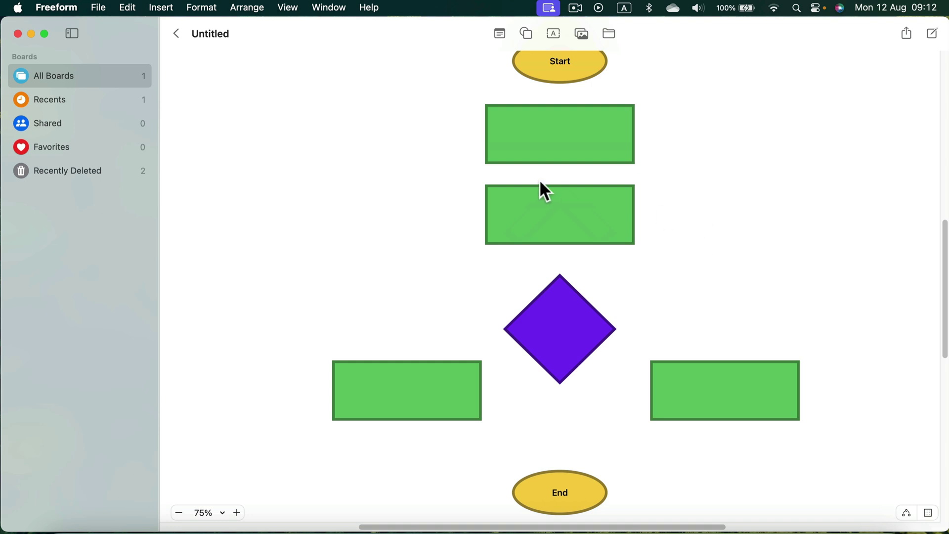
pyautogui.scroll(4, 552, 209)
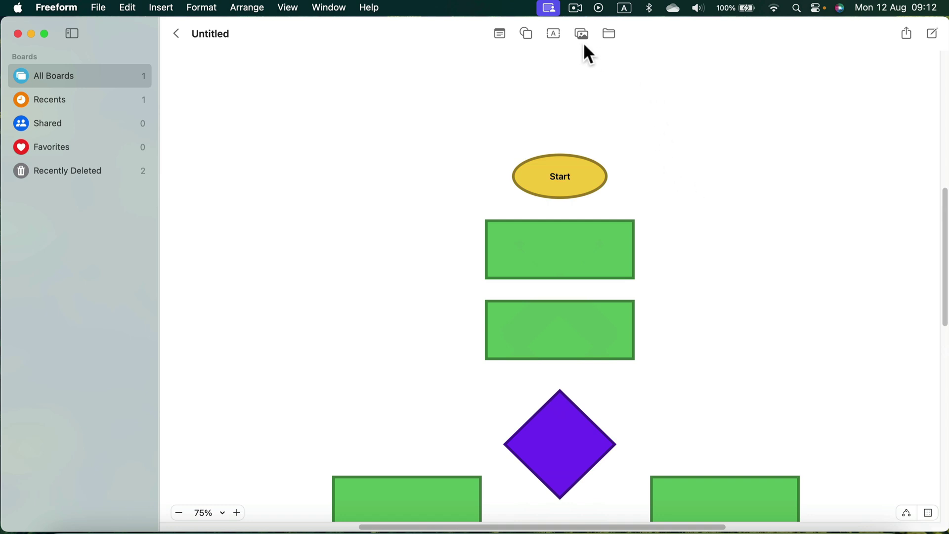
# Add a connection line from the Start oval to the first green box.
pyautogui.click(527, 33)
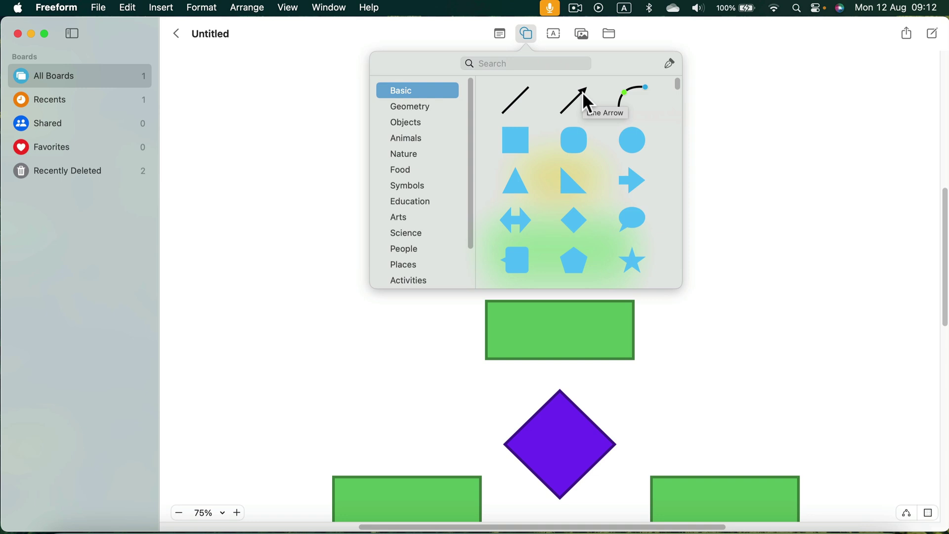
pyautogui.click(639, 88)
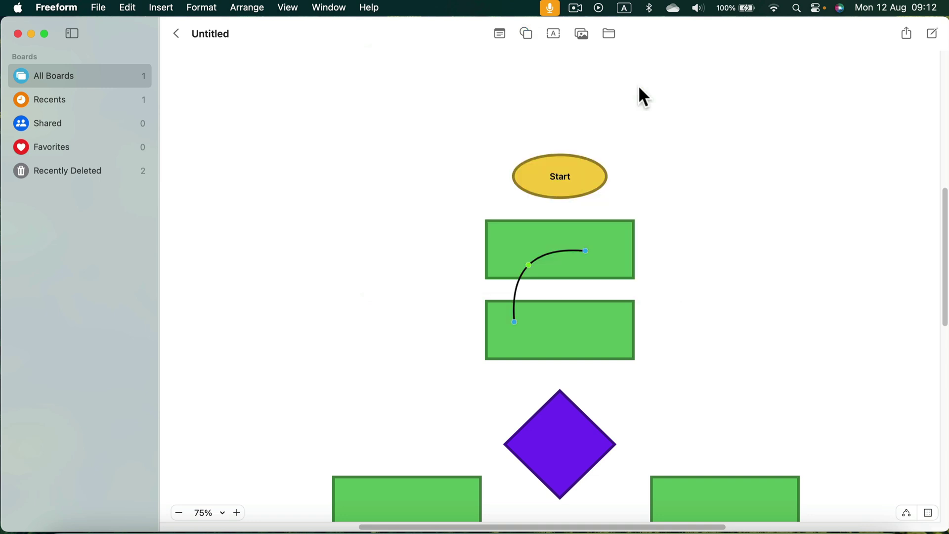
pyautogui.moveTo(585, 247); pyautogui.dragTo(577, 200)
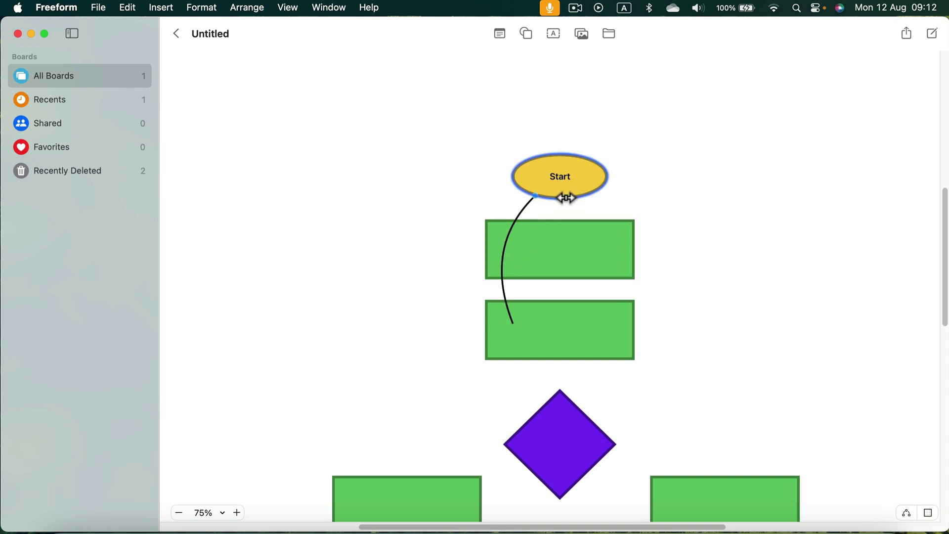
pyautogui.moveTo(513, 322); pyautogui.dragTo(560, 211)
pyautogui.click(727, 211)
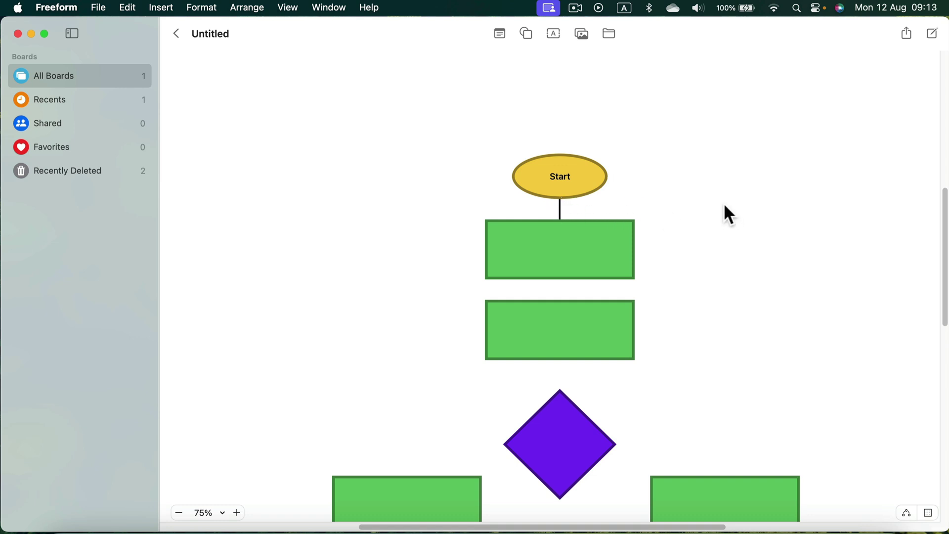
# Align the first green box directly beneath Start.
pyautogui.click(601, 250)
pyautogui.moveTo(547, 262)
pyautogui.mouseDown()
pyautogui.moveTo(690, 277)
pyautogui.moveTo(803, 186)
pyautogui.moveTo(646, 64)
pyautogui.moveTo(497, 64)
pyautogui.moveTo(381, 142)
pyautogui.moveTo(349, 233)
pyautogui.moveTo(546, 279)
pyautogui.moveTo(573, 267)
pyautogui.moveTo(547, 273)
pyautogui.mouseUp()
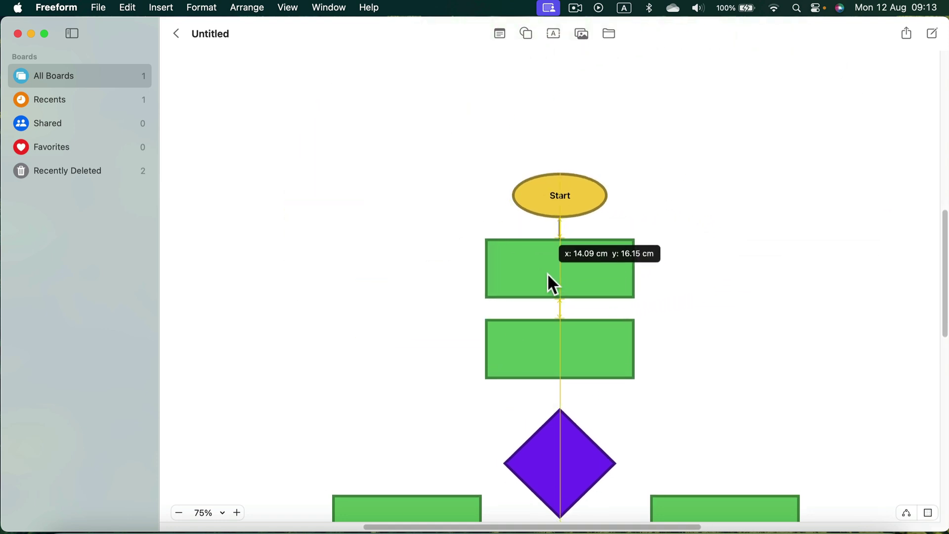
pyautogui.click(713, 238)
pyautogui.scroll(-3, 575, 214)
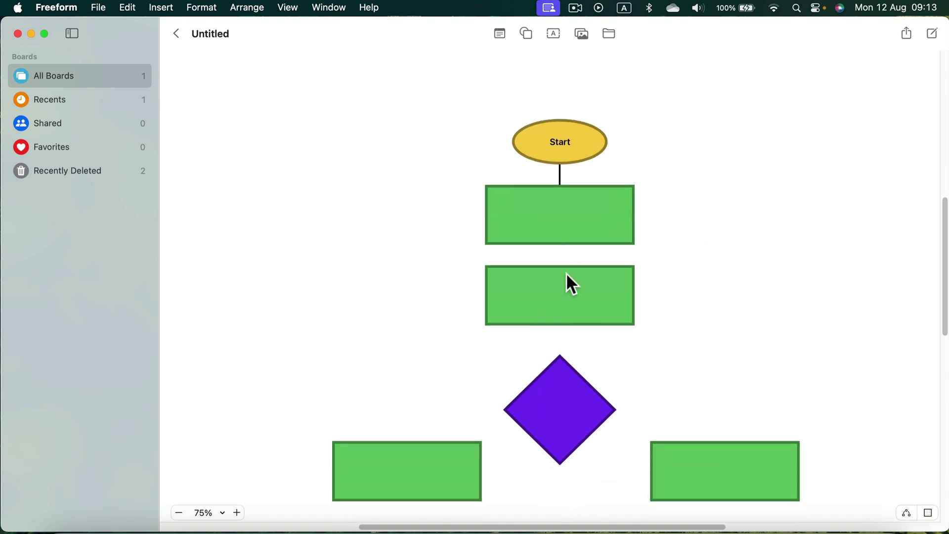
# Connect the two green process boxes together and the lower box to the diamond.
pyautogui.click(606, 228)
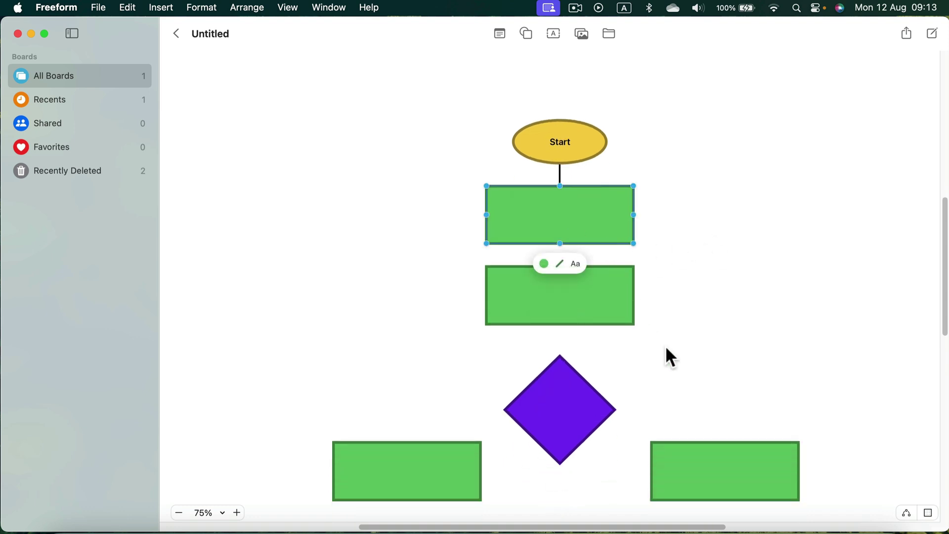
pyautogui.click(725, 184)
pyautogui.moveTo(688, 178); pyautogui.dragTo(399, 347)
pyautogui.moveTo(694, 302); pyautogui.dragTo(568, 235)
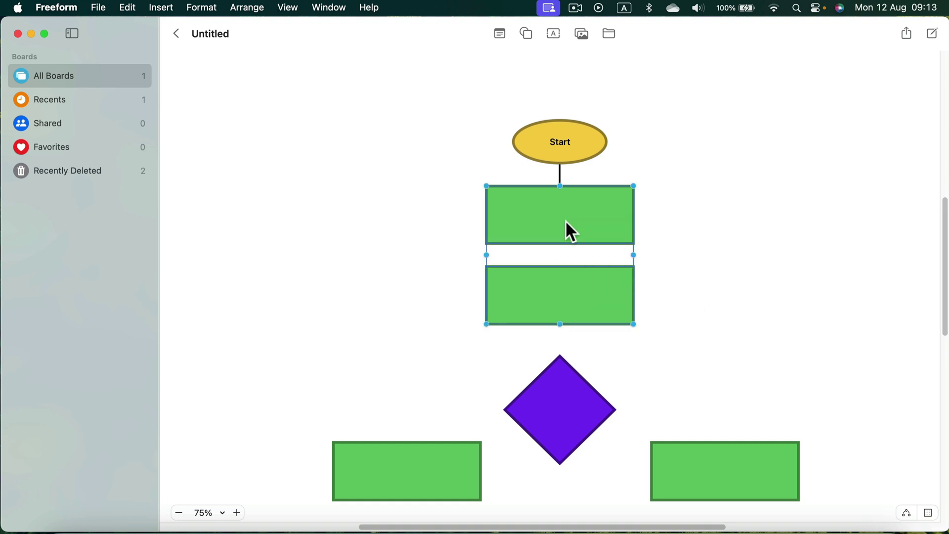
pyautogui.click(162, 8)
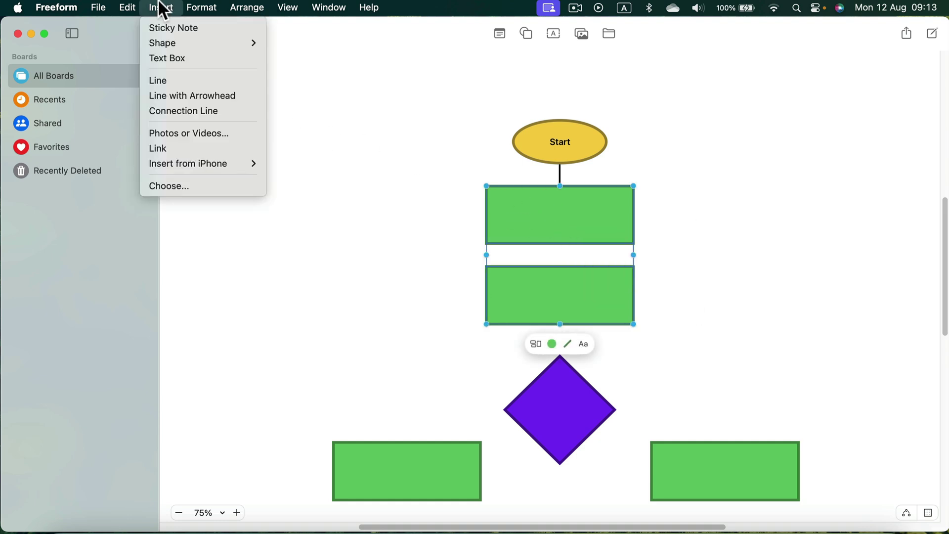
pyautogui.click(159, 112)
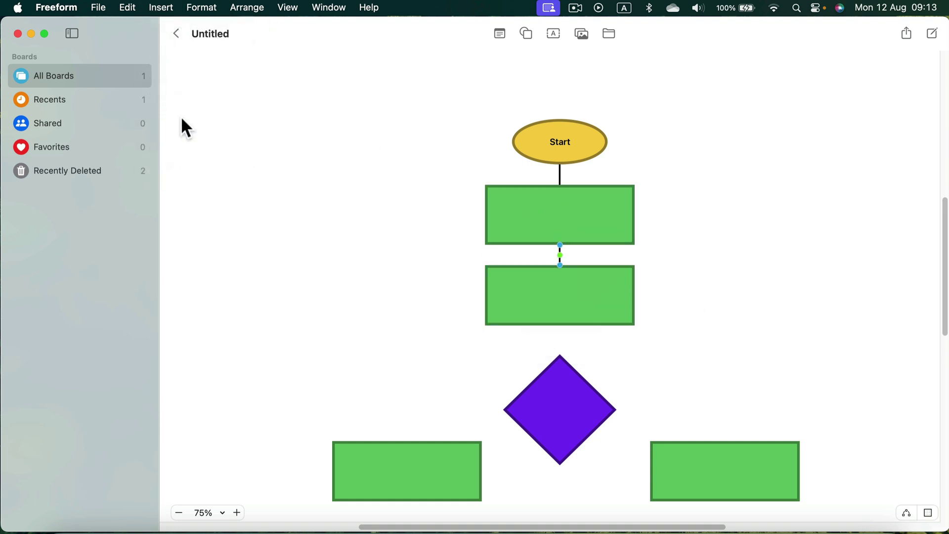
pyautogui.click(700, 301)
pyautogui.moveTo(664, 291); pyautogui.dragTo(519, 388)
pyautogui.click(163, 8)
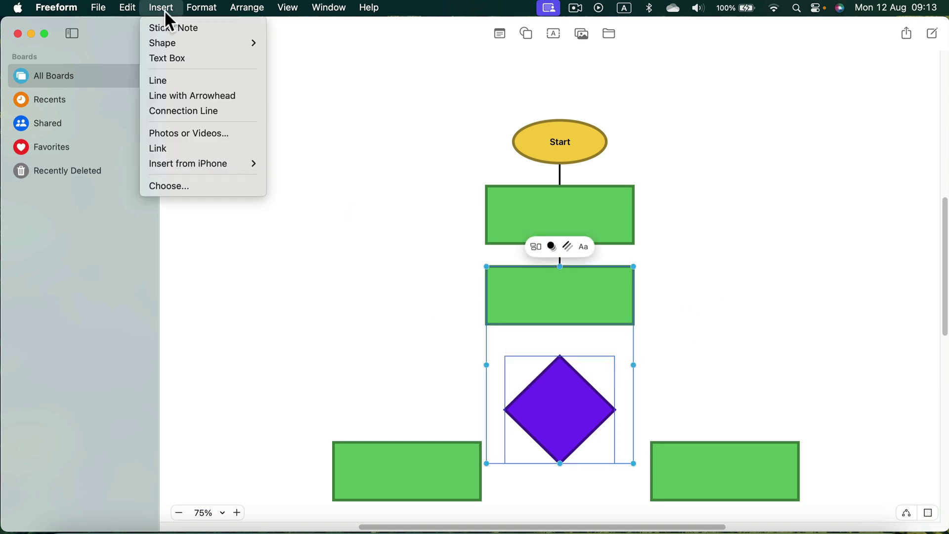
pyautogui.click(182, 111)
# Connect the diamond to the left and right green side boxes.
pyautogui.scroll(-4, 386, 297)
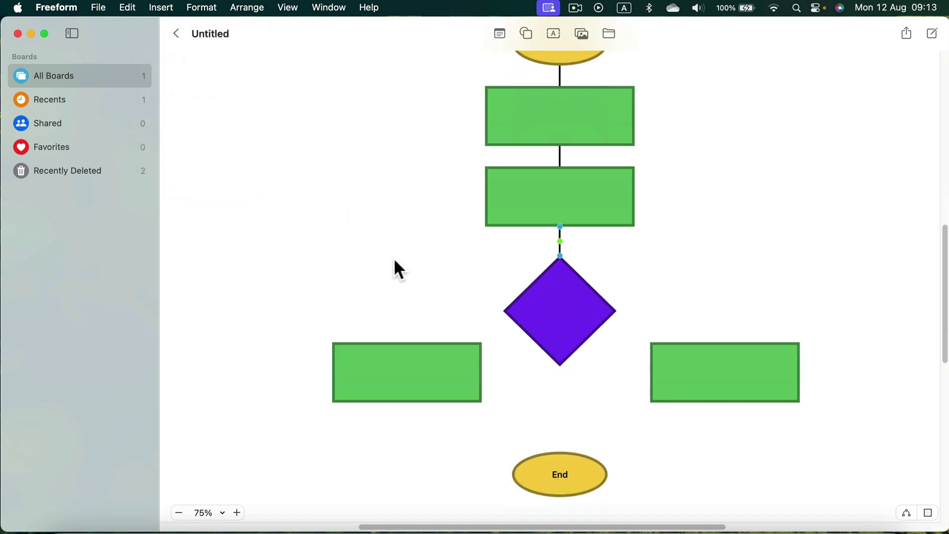
pyautogui.moveTo(392, 291); pyautogui.dragTo(525, 377)
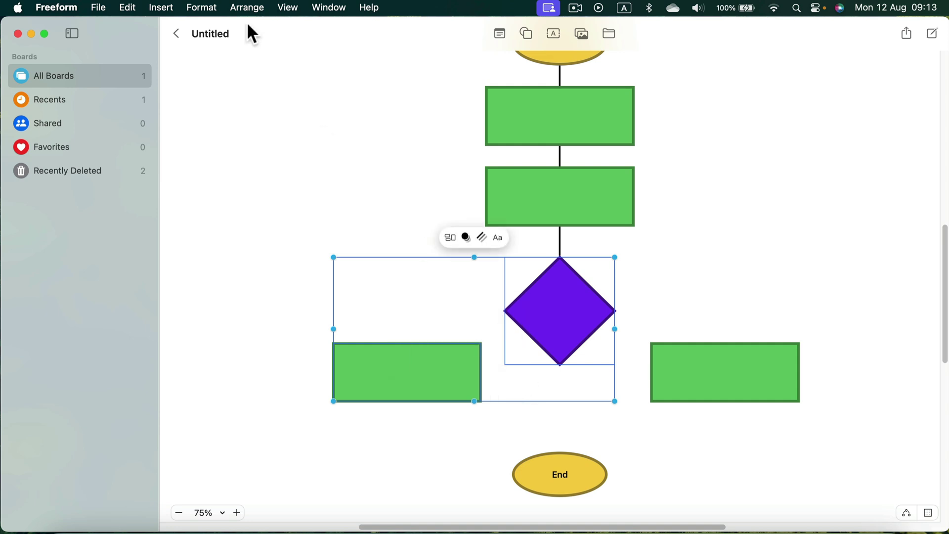
pyautogui.click(172, 9)
pyautogui.click(182, 108)
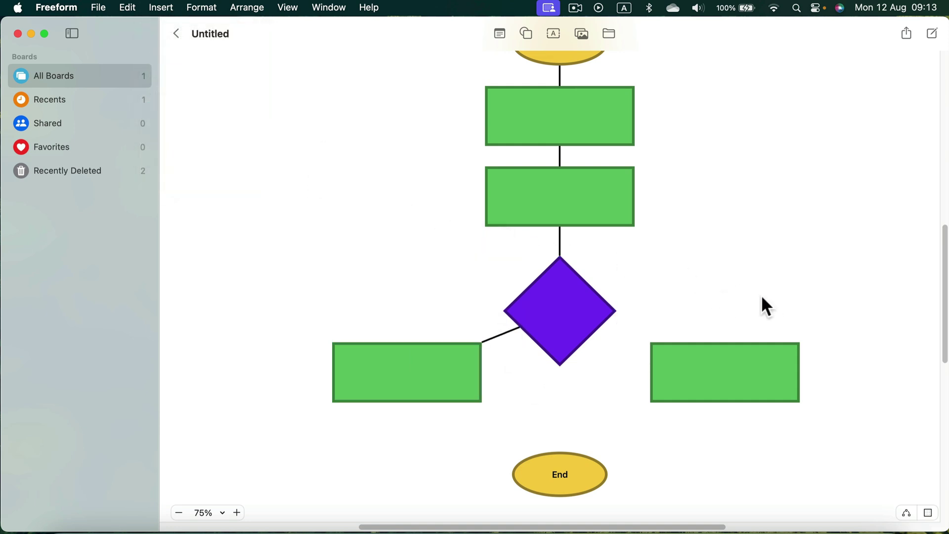
pyautogui.moveTo(735, 278); pyautogui.dragTo(591, 373)
pyautogui.click(169, 7)
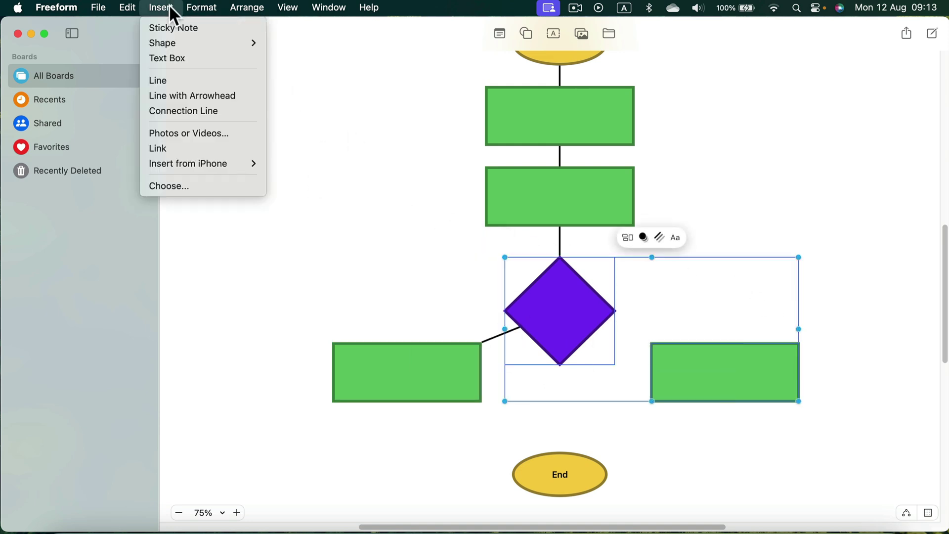
pyautogui.click(181, 110)
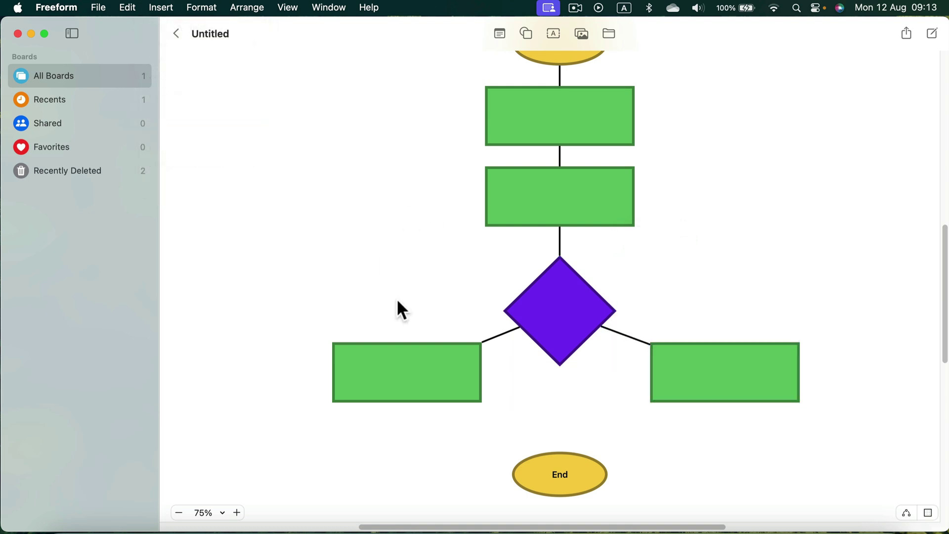
# Connect both the left and right green boxes to the End oval.
pyautogui.press('Tab')
pyautogui.keyDown('shift'); pyautogui.click(523, 470); pyautogui.keyUp('shift')
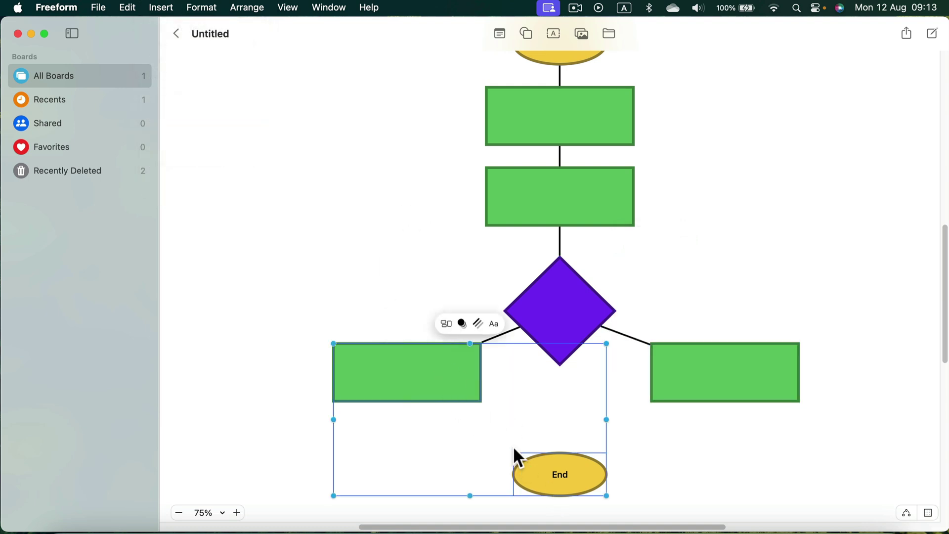
pyautogui.click(168, 7)
pyautogui.click(171, 112)
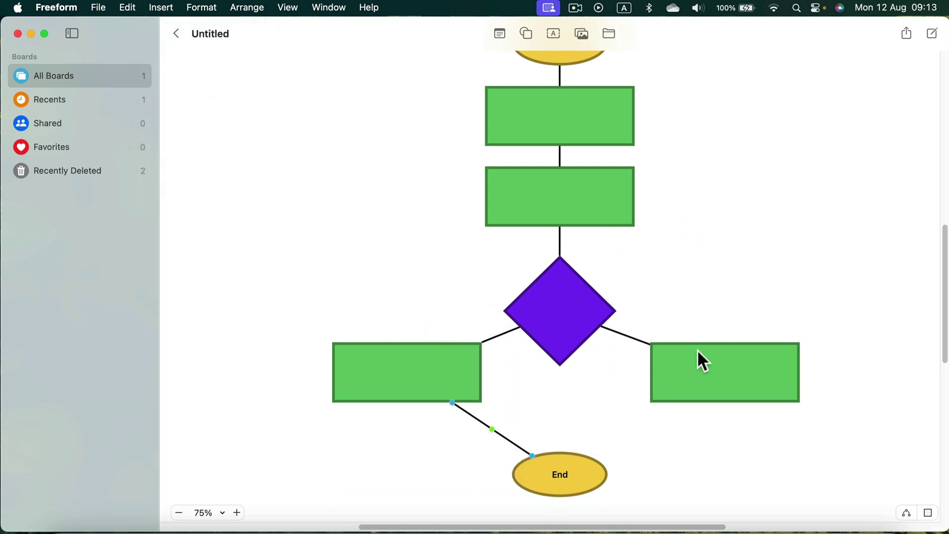
pyautogui.click(606, 477)
pyautogui.keyDown('shift'); pyautogui.click(706, 377); pyautogui.keyUp('shift')
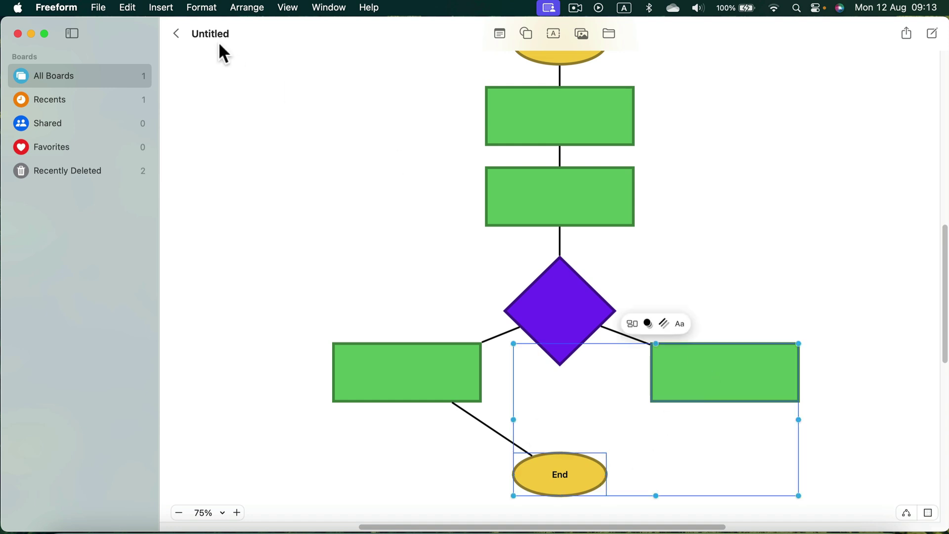
pyautogui.click(166, 7)
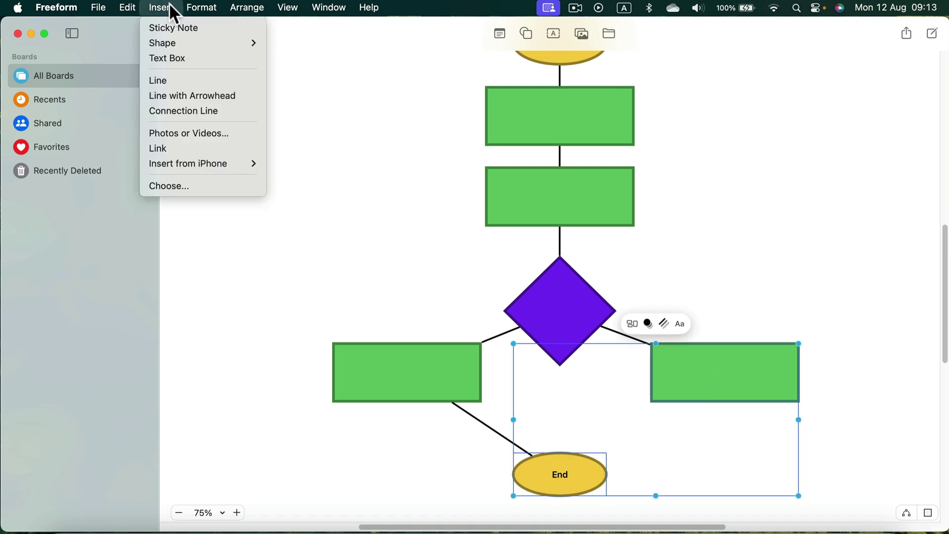
pyautogui.click(174, 111)
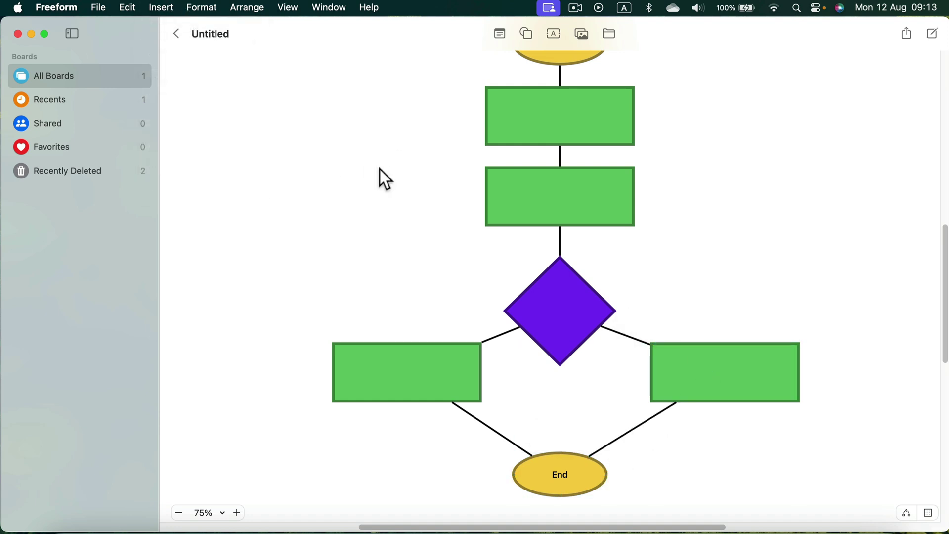
pyautogui.scroll(2, 885, 74)
# Make the diamond-to-right-box connector an elbow routed onto the right box's top.
pyautogui.scroll(-5, 771, 212)
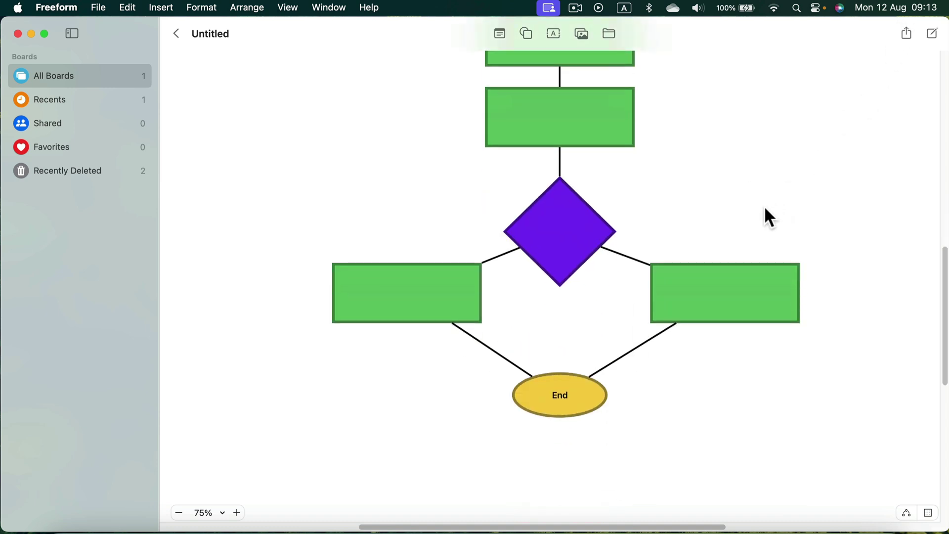
pyautogui.click(629, 256)
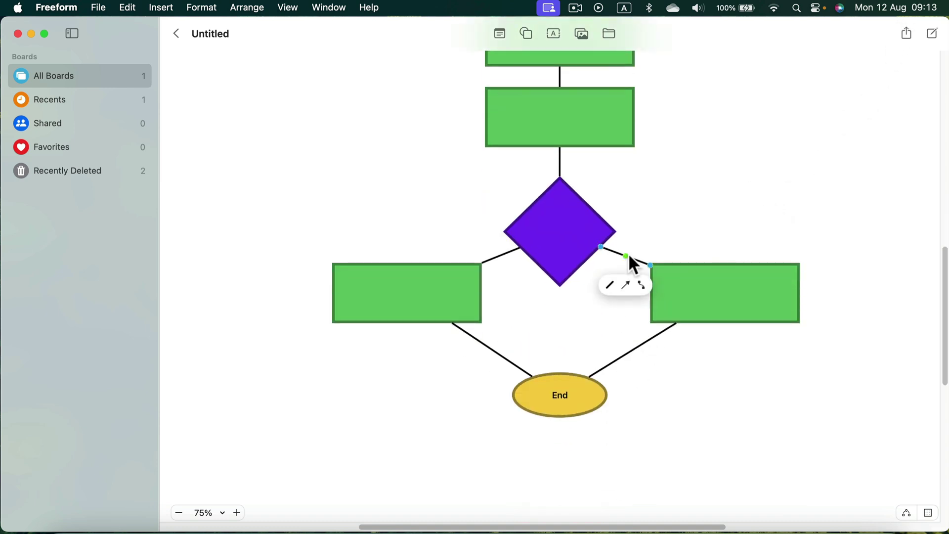
pyautogui.click(643, 284)
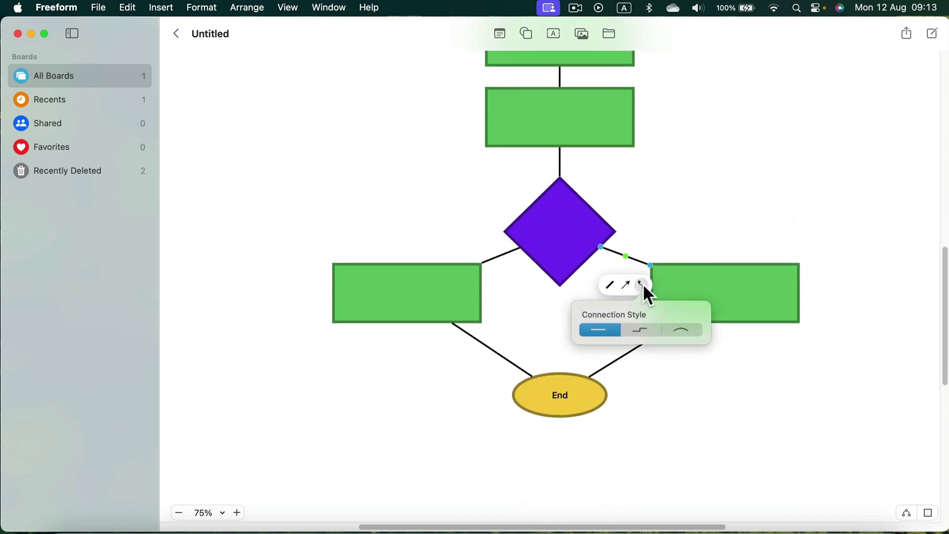
pyautogui.click(641, 331)
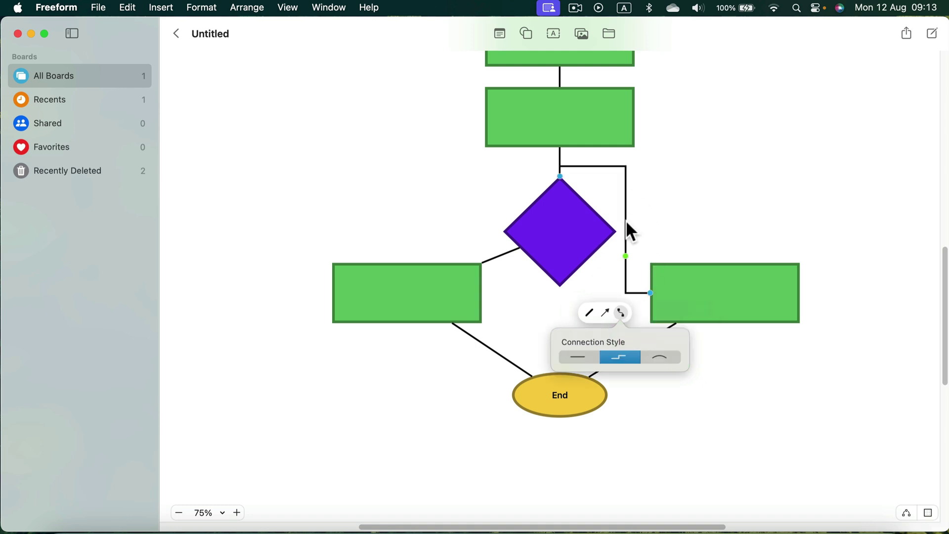
pyautogui.moveTo(625, 254); pyautogui.dragTo(720, 227)
# Make the left connector an elbow routed onto the left box's top.
pyautogui.click(506, 253)
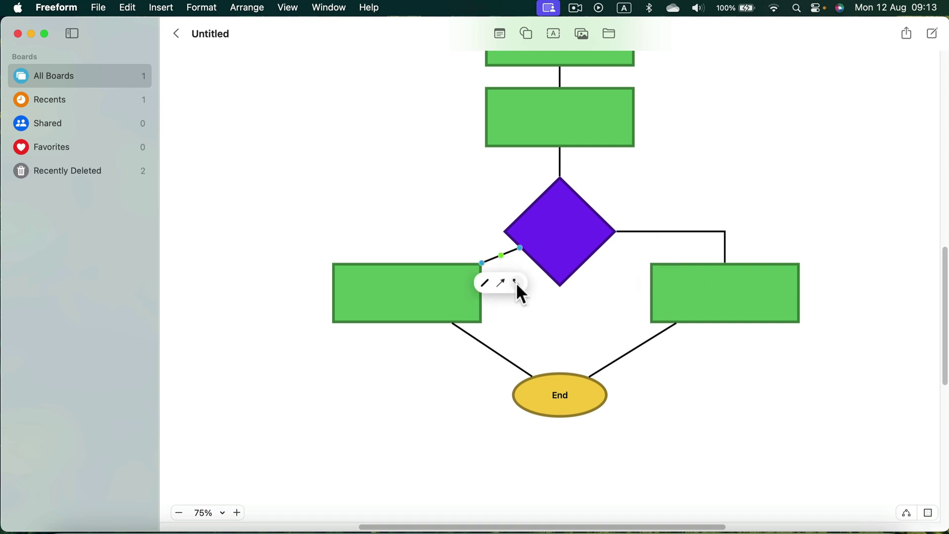
pyautogui.click(516, 281)
pyautogui.click(521, 330)
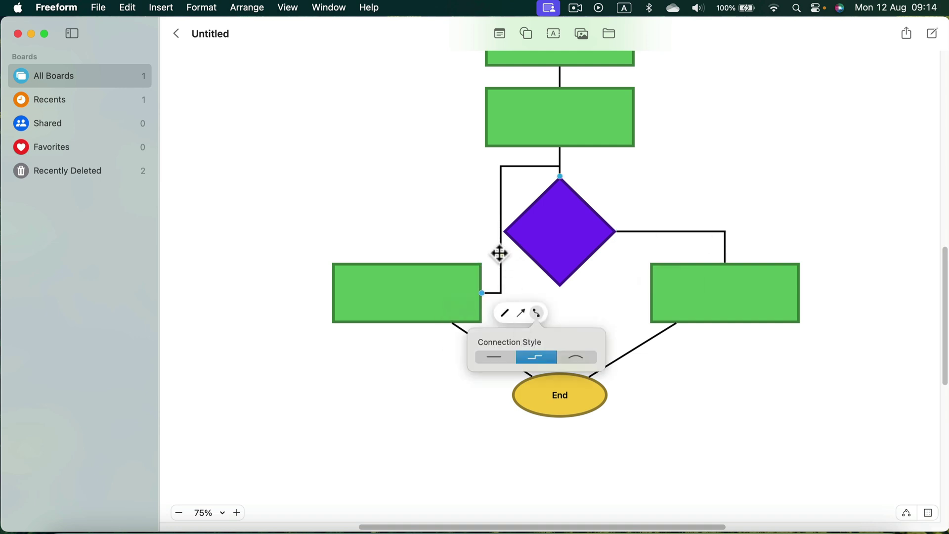
pyautogui.moveTo(500, 253); pyautogui.dragTo(471, 229)
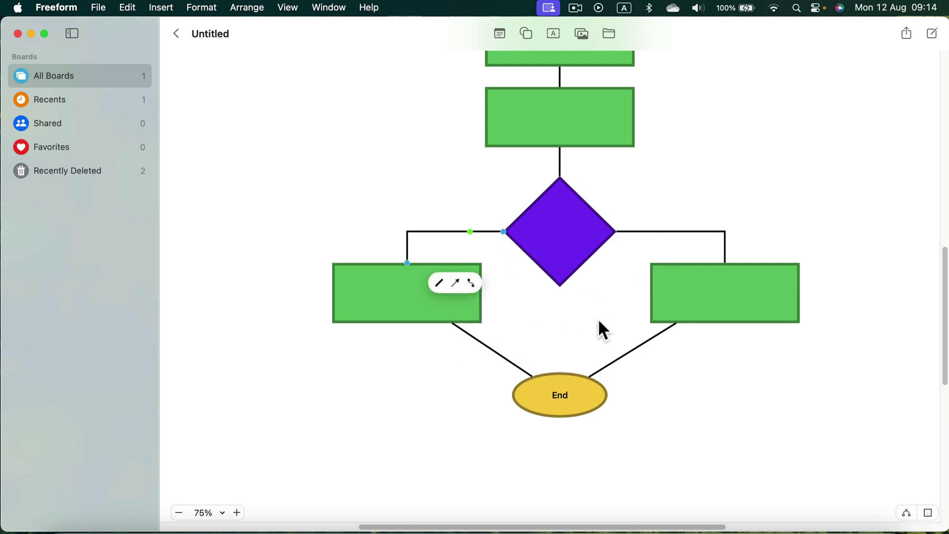
pyautogui.click(647, 341)
pyautogui.click(702, 376)
pyautogui.scroll(4, 741, 356)
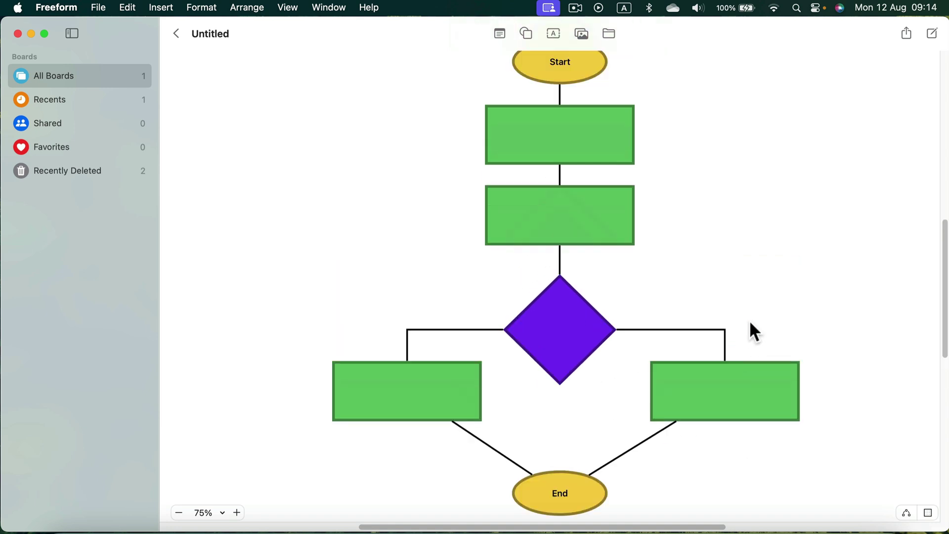
pyautogui.scroll(3, 751, 316)
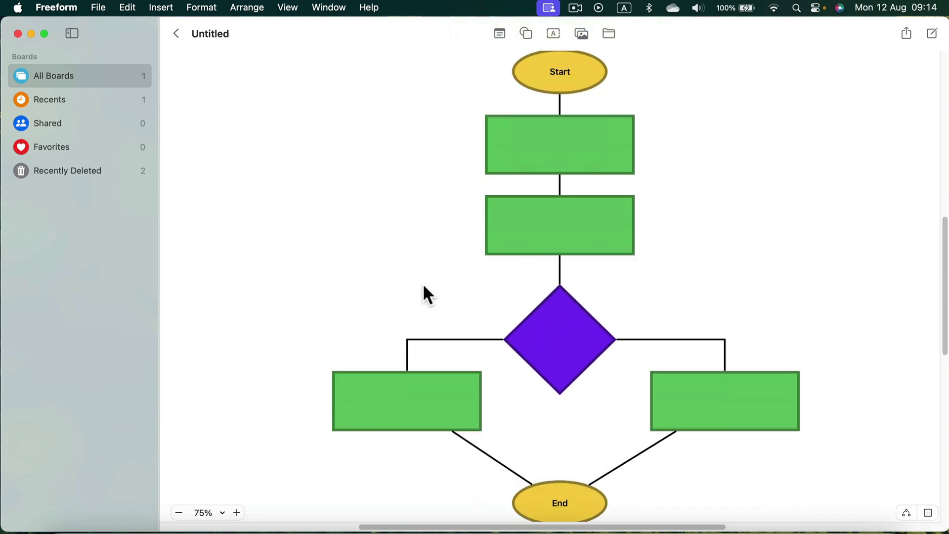
# Type 'sadasdasdasd' in the second green box and '?' in the purple diamond.
pyautogui.doubleClick(518, 223)
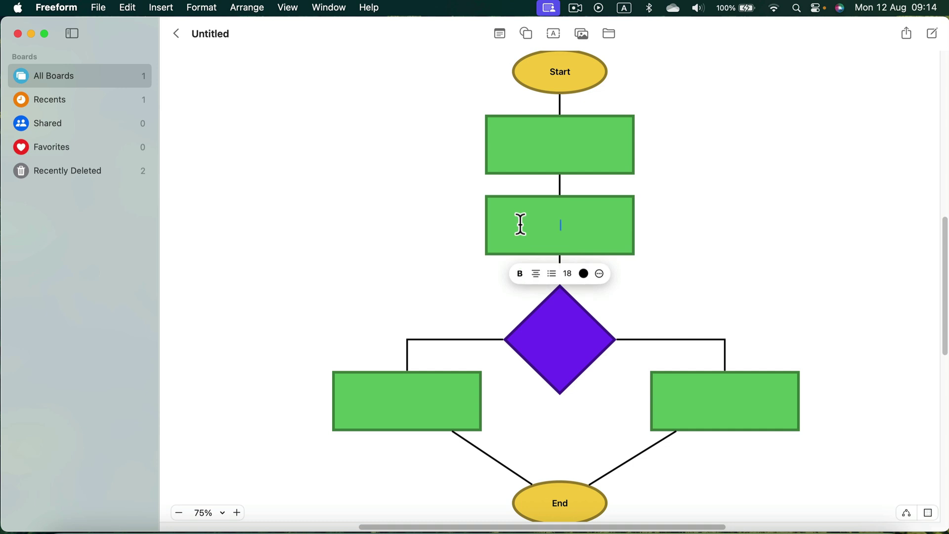
pyautogui.write('sadasdasdasd')
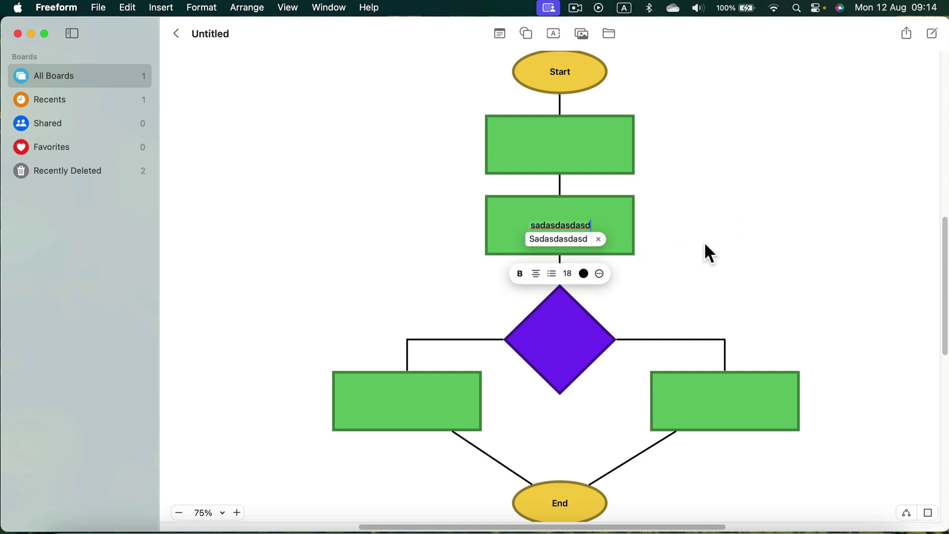
pyautogui.click(704, 241)
pyautogui.doubleClick(576, 326)
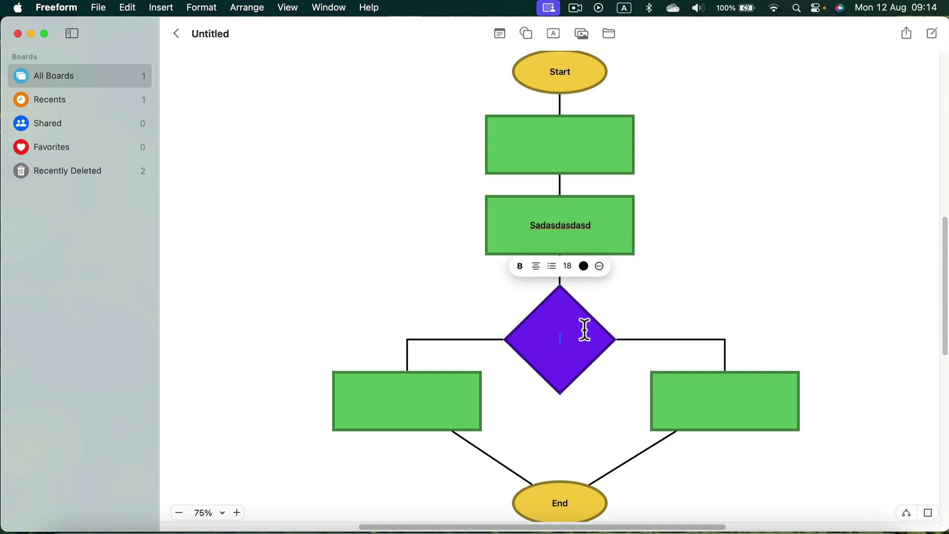
pyautogui.write('?')
pyautogui.click(466, 285)
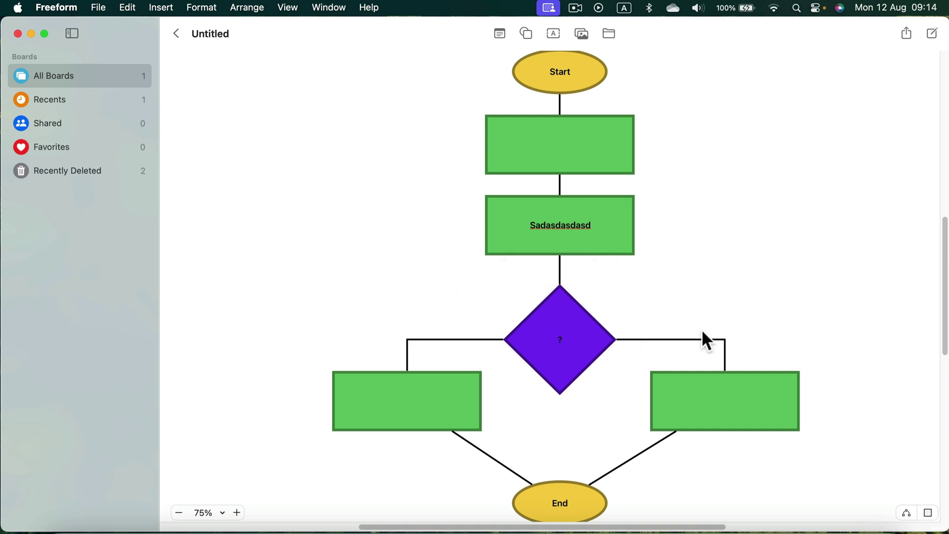
# Add a 'Yes' text label and place it above the left connector.
pyautogui.click(550, 30)
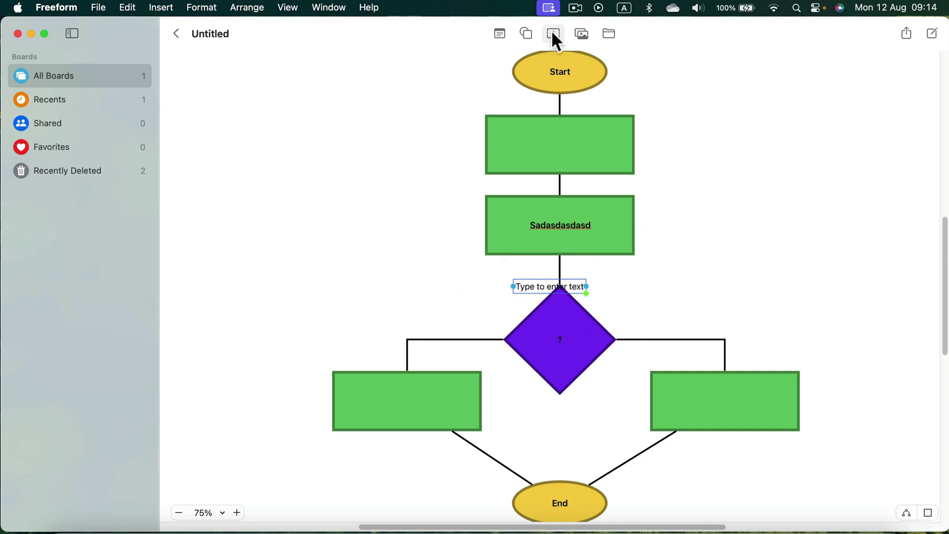
pyautogui.click(539, 281)
pyautogui.write('Yes')
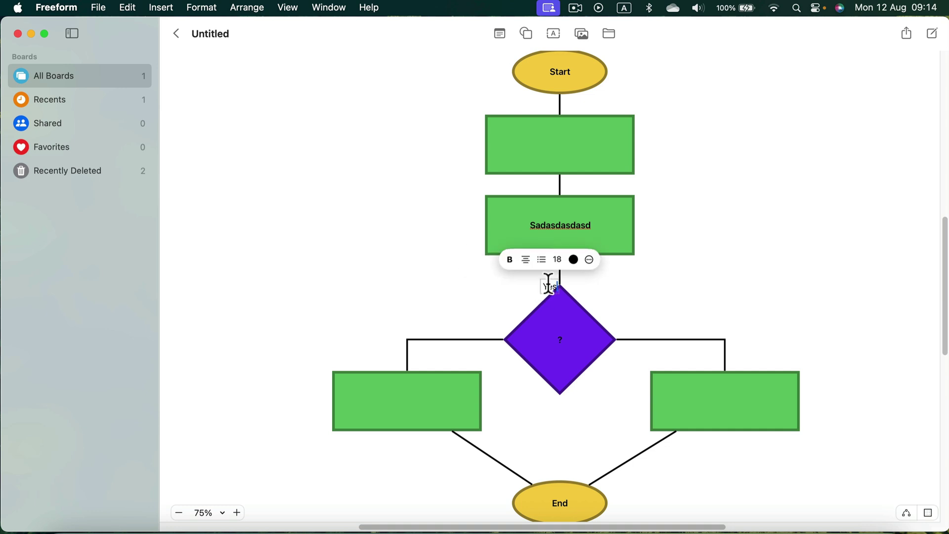
pyautogui.click(684, 289)
pyautogui.moveTo(544, 285); pyautogui.dragTo(669, 325)
# Duplicate the Yes label and change the copy's text to 'No'.
pyautogui.press('super+d')
pyautogui.doubleClick(669, 325)
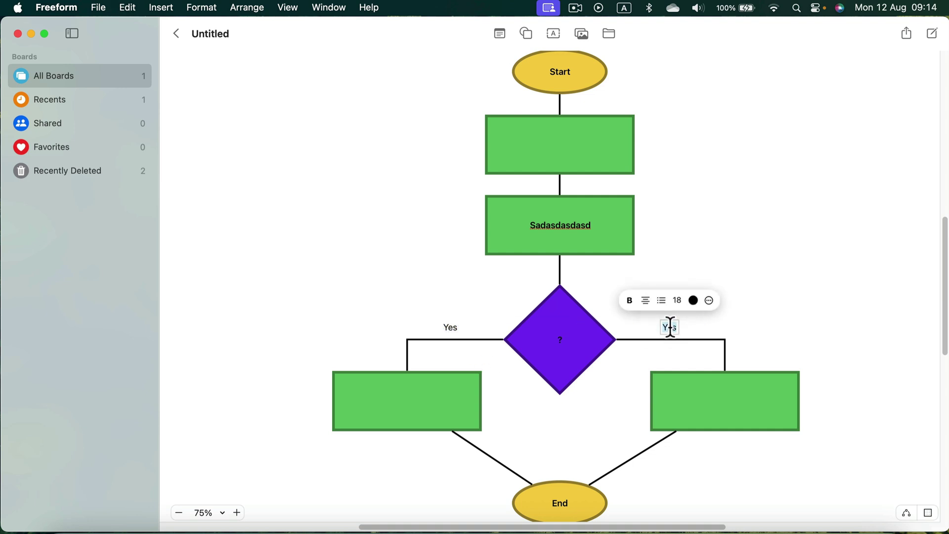
pyautogui.write('No')
pyautogui.click(797, 234)
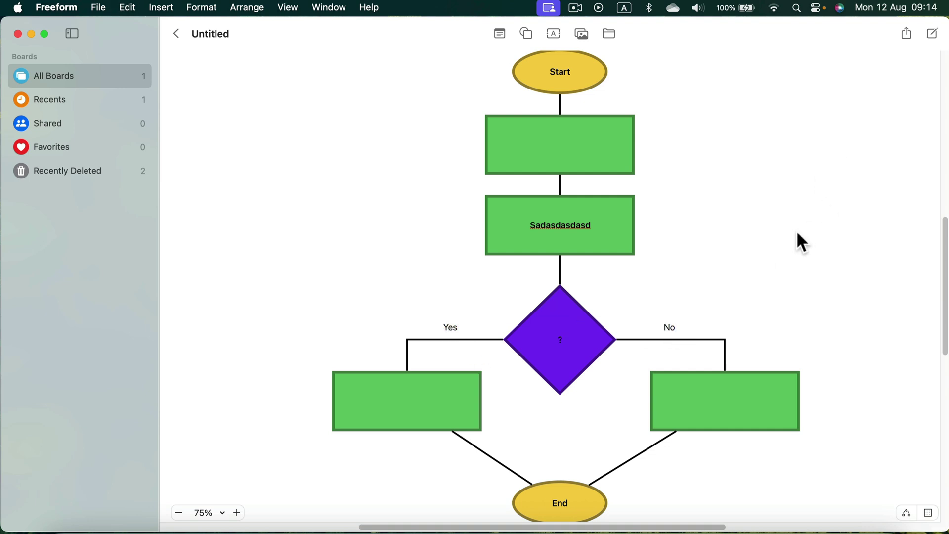